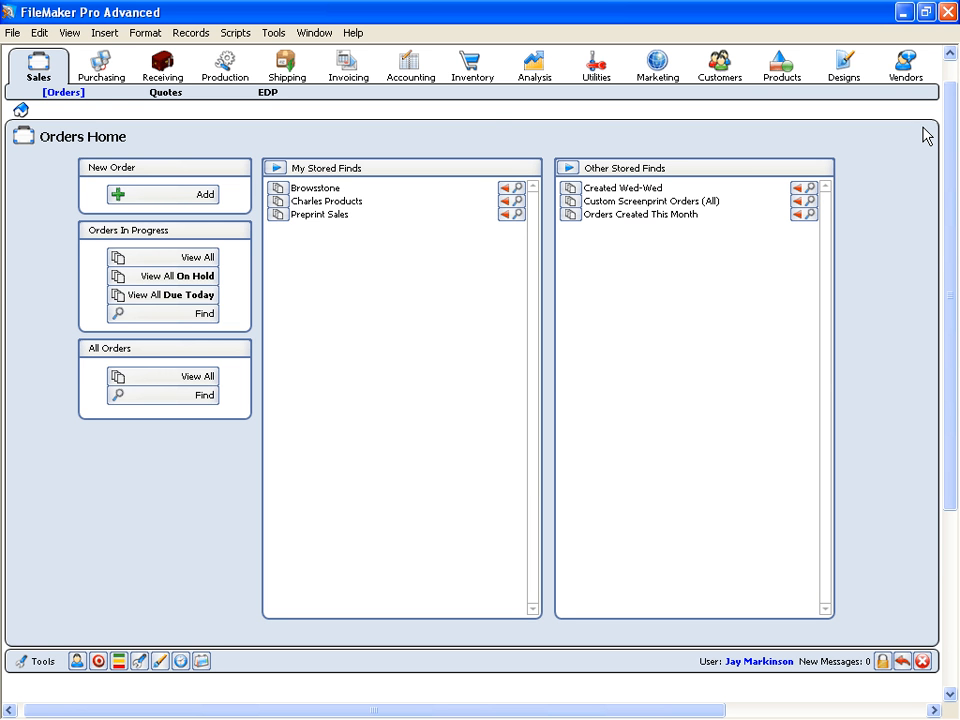
# Review the components, designs and cost modifiers of the kit451 Hello Kitty Printed T-shirt, White product record.
pyautogui.click(792, 78)
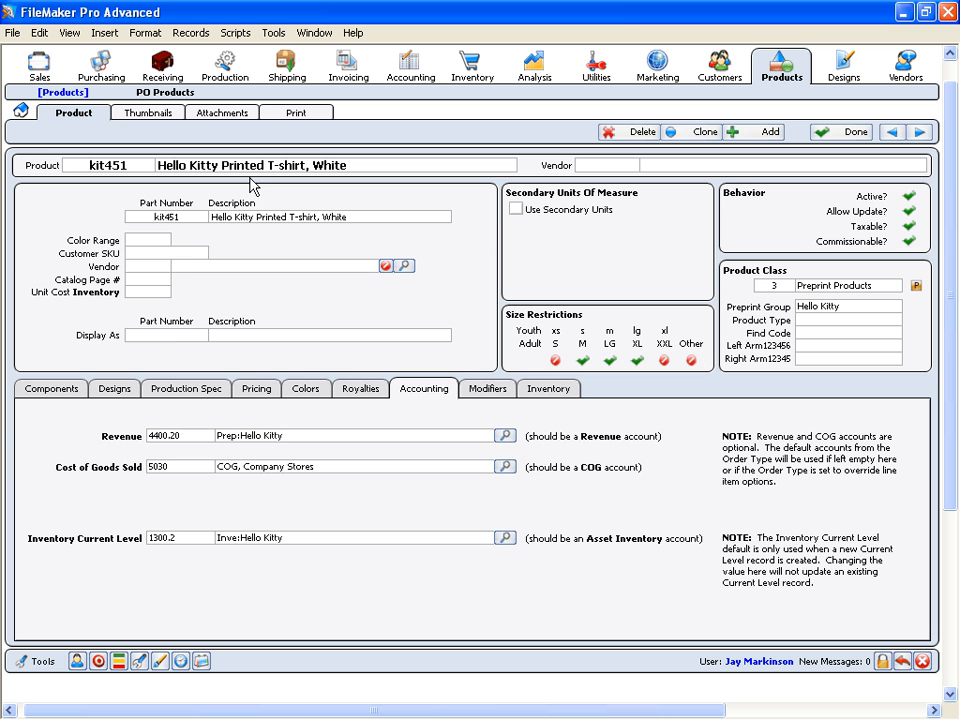
pyautogui.click(56, 392)
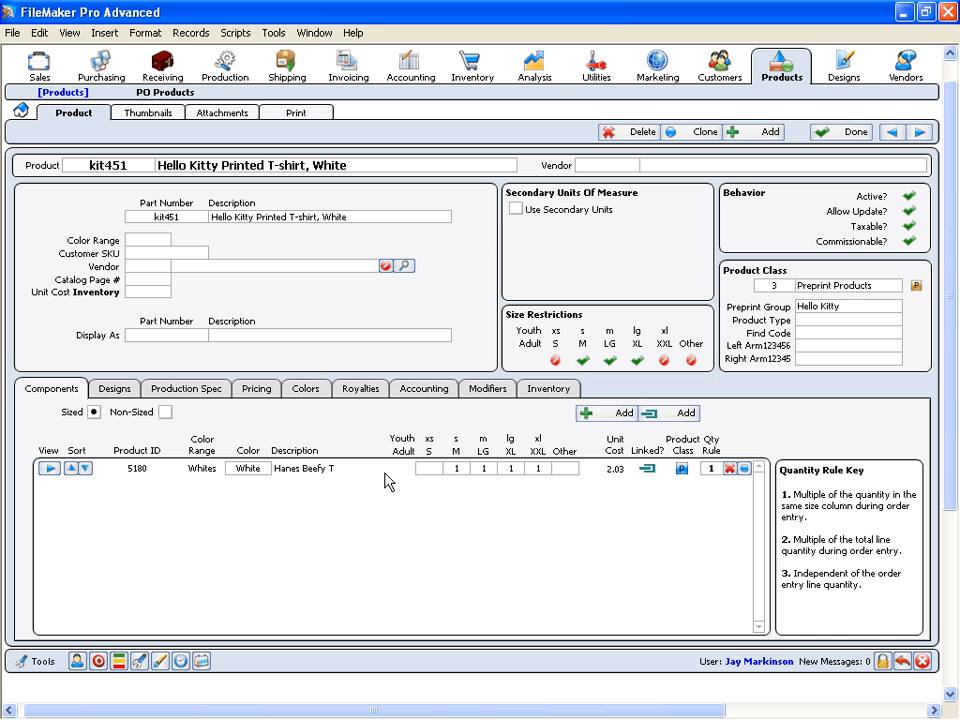
pyautogui.click(120, 389)
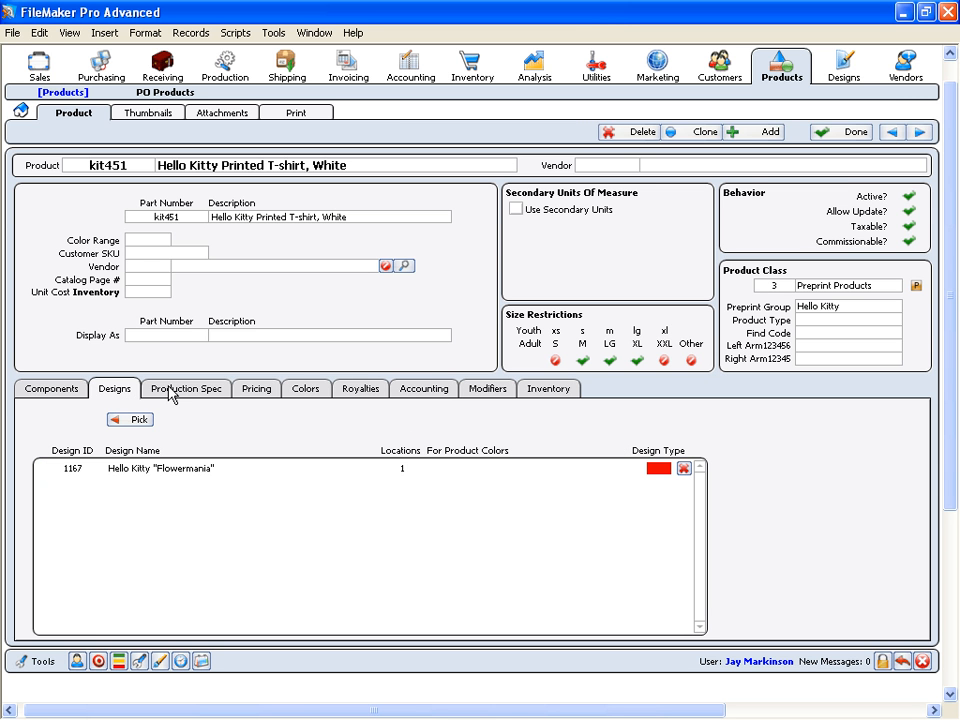
pyautogui.click(504, 393)
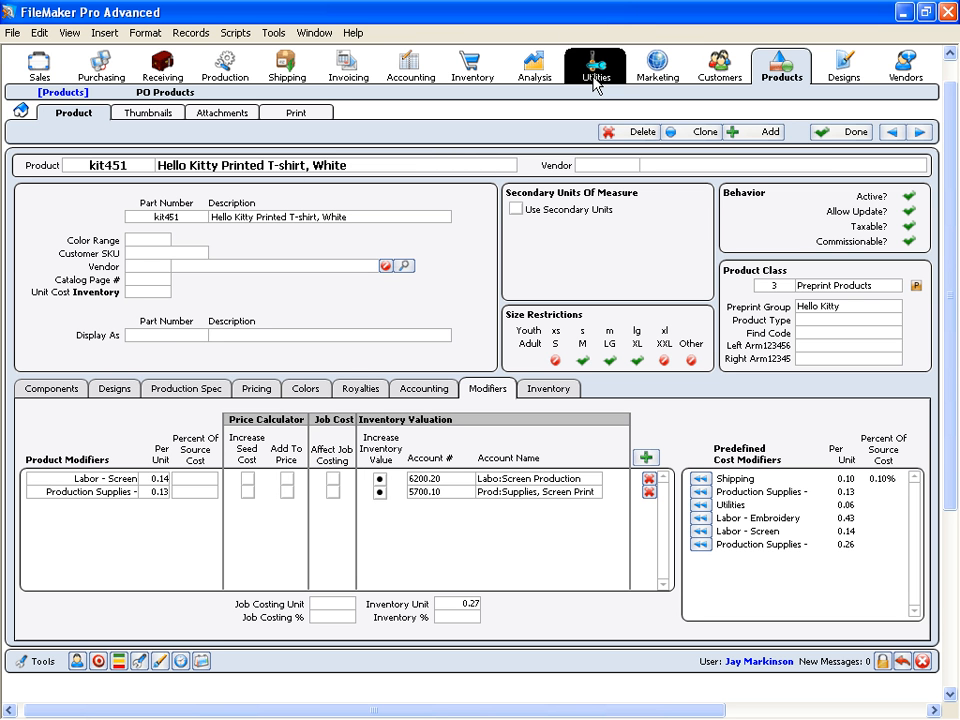
# List the inventory current levels sorted by description and open the kit451 Hello Kitty Printed T-shirt, White record.
pyautogui.click(477, 78)
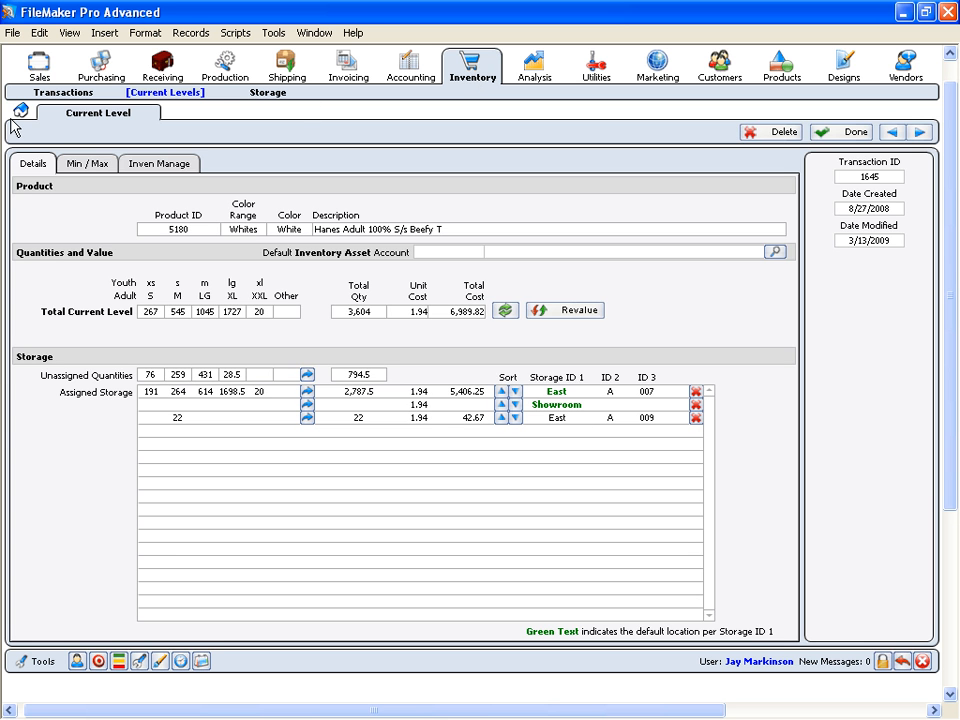
pyautogui.click(25, 111)
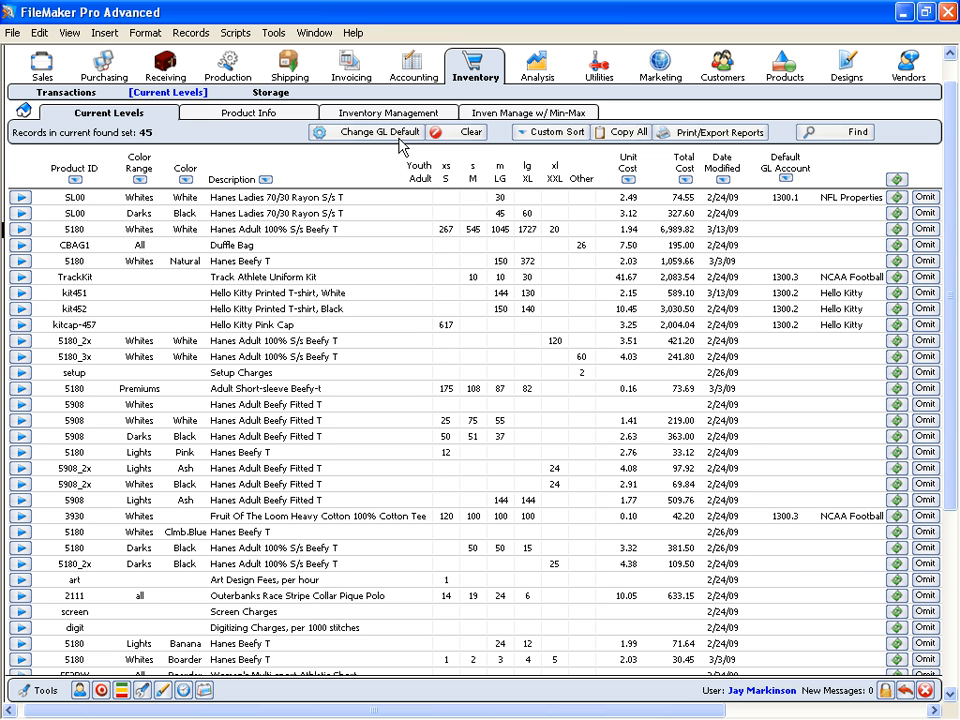
pyautogui.click(226, 181)
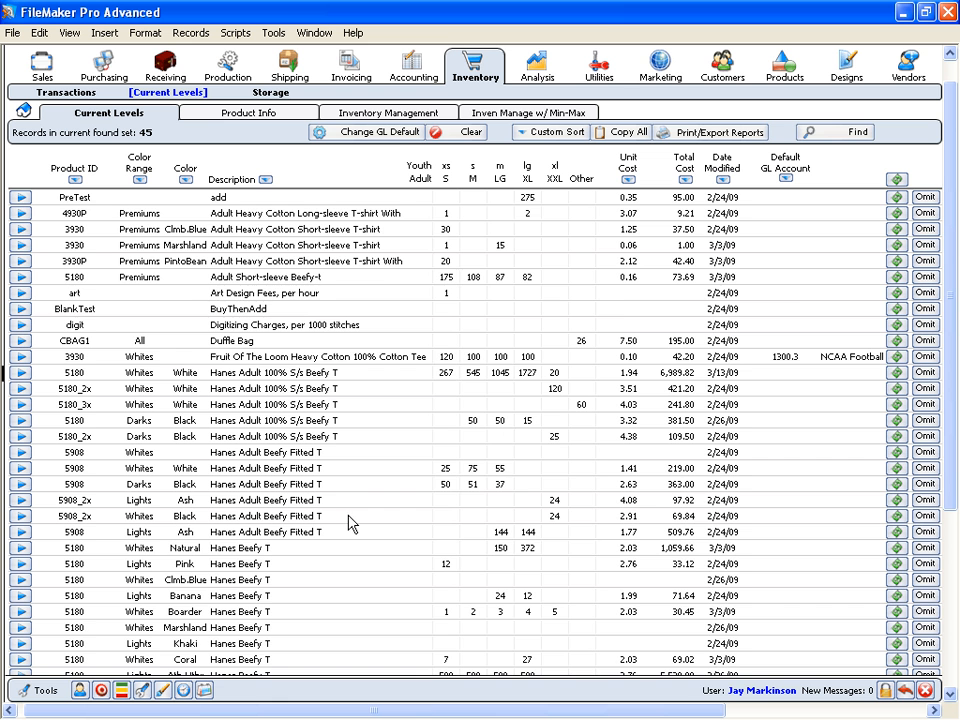
pyautogui.scroll(-6, 350, 524)
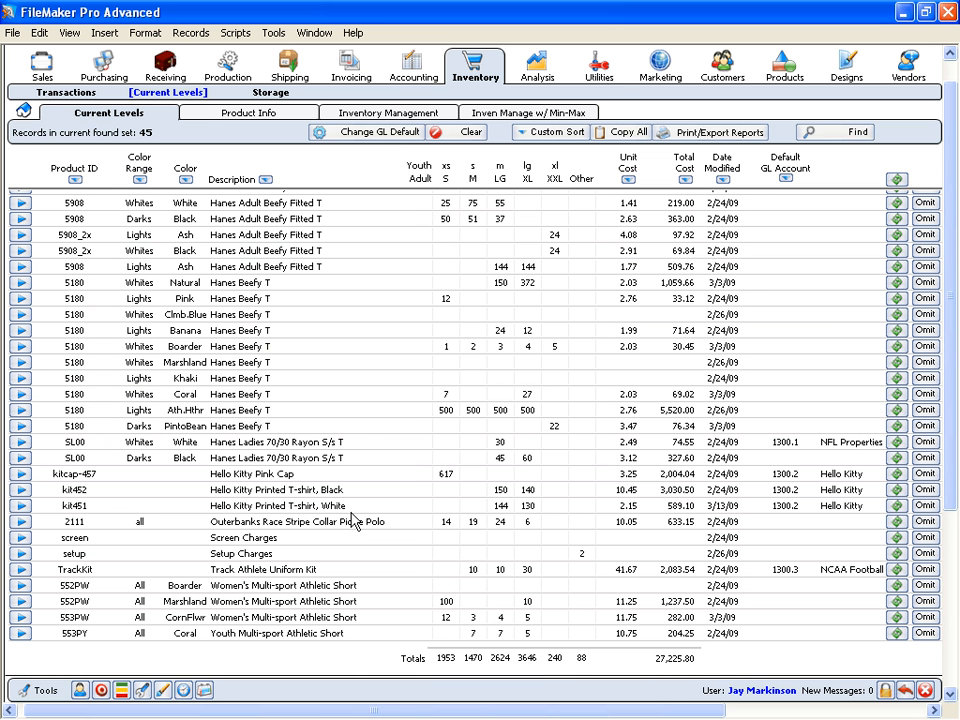
pyautogui.click(18, 506)
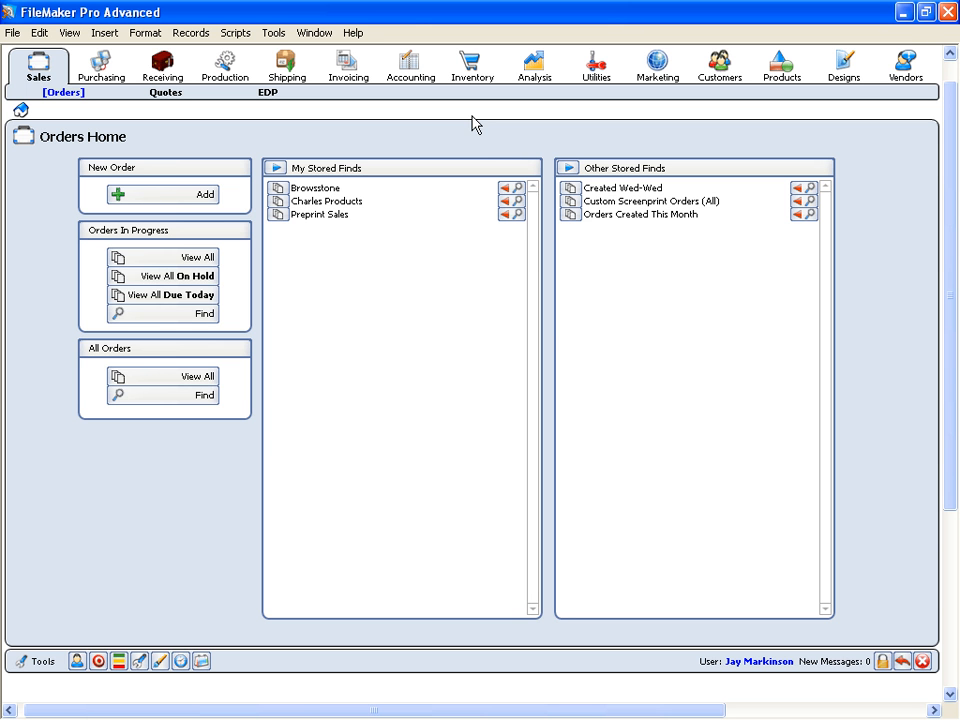
# Find the Preprint Production order among the orders in progress and compare its invoice line items with its work order line items.
pyautogui.click(185, 256)
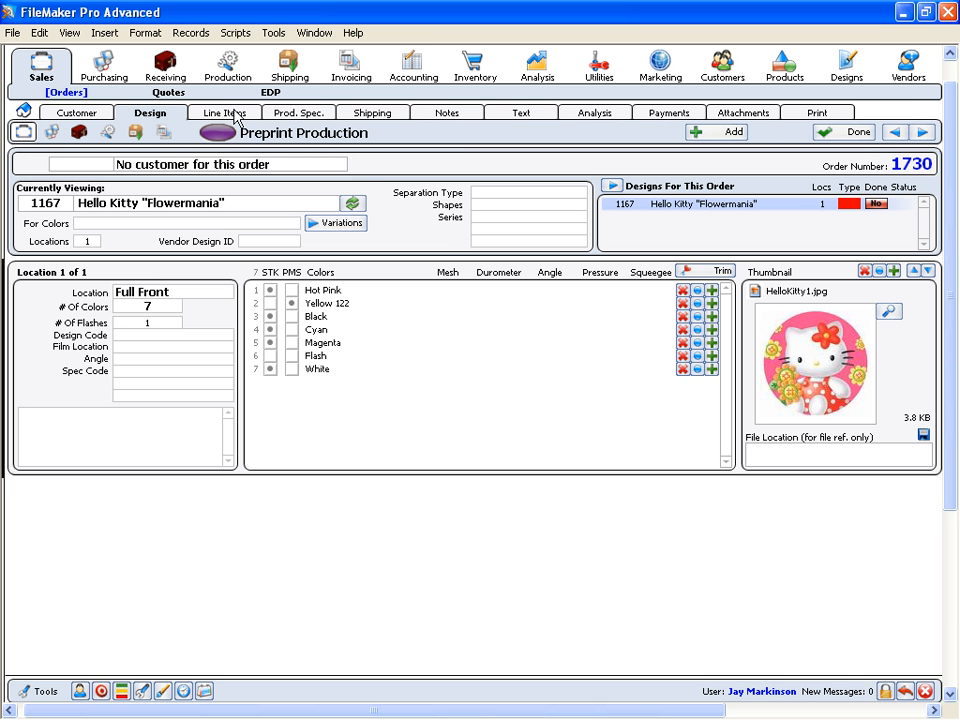
pyautogui.click(232, 113)
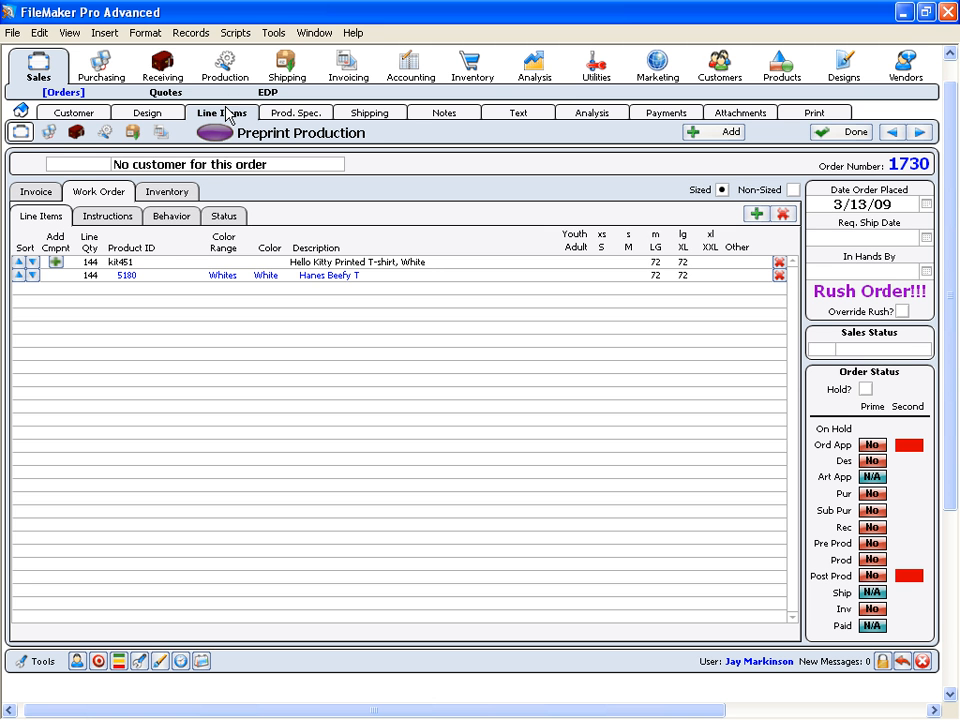
pyautogui.click(45, 192)
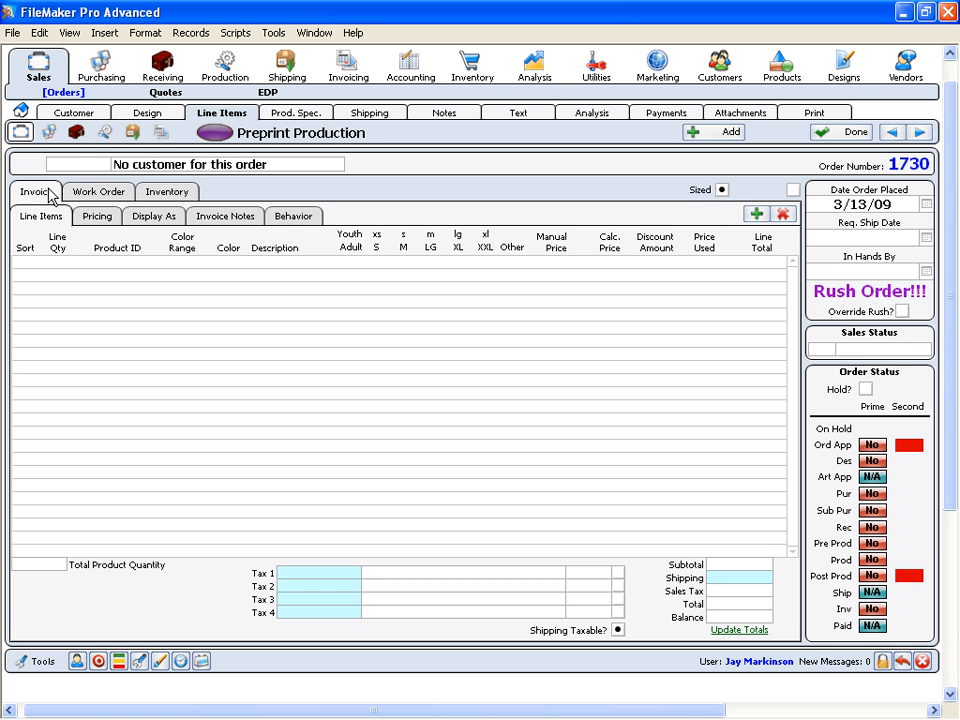
pyautogui.click(98, 193)
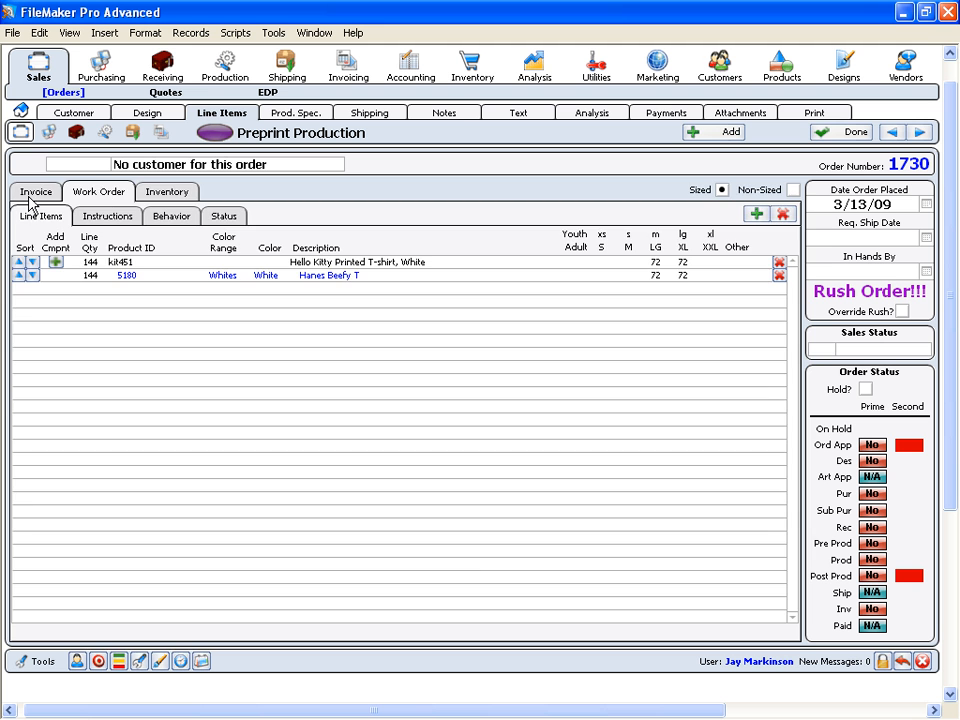
pyautogui.click(30, 197)
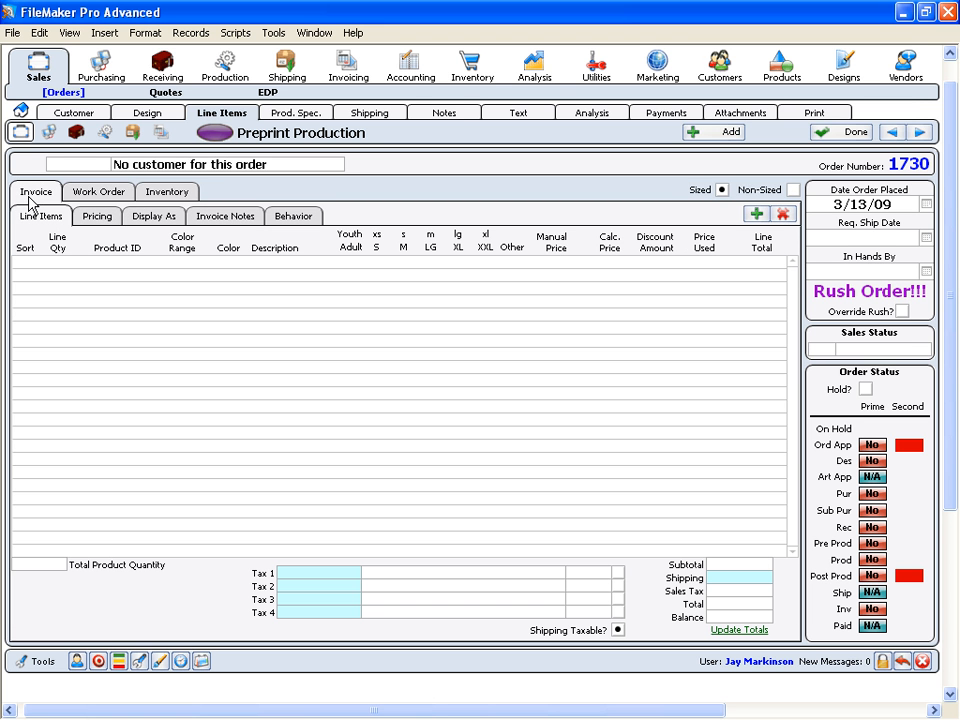
pyautogui.click(79, 195)
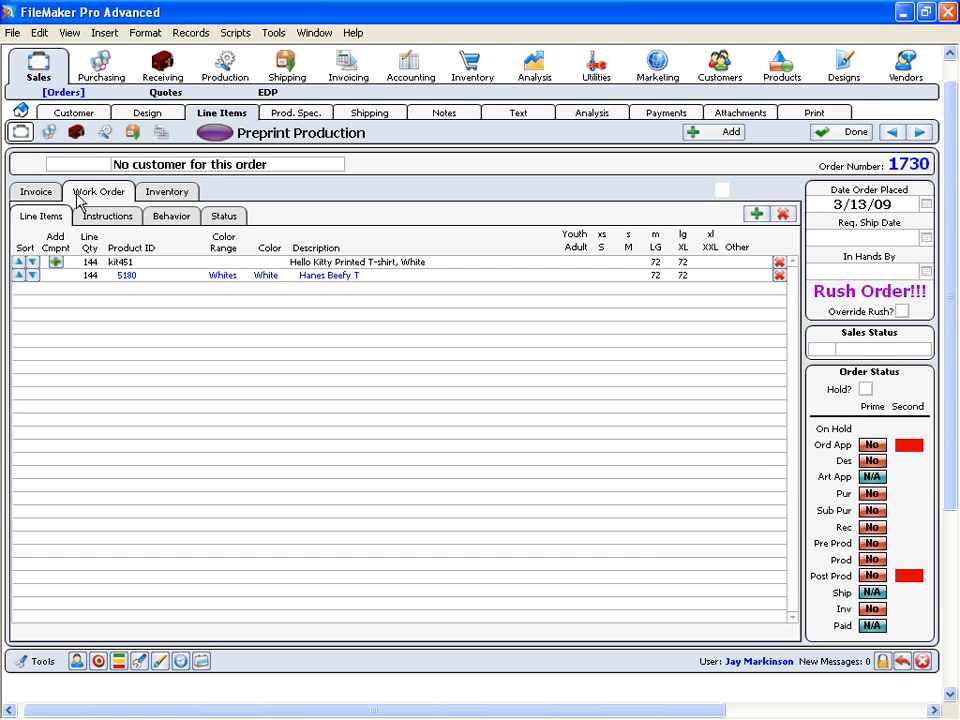
pyautogui.click(21, 197)
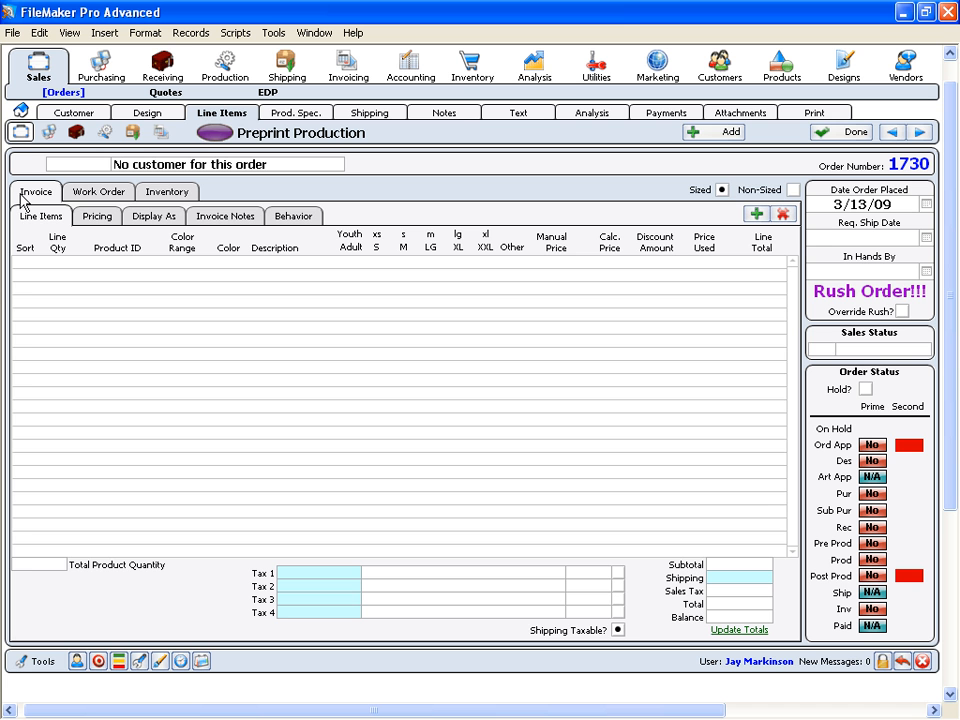
pyautogui.click(86, 200)
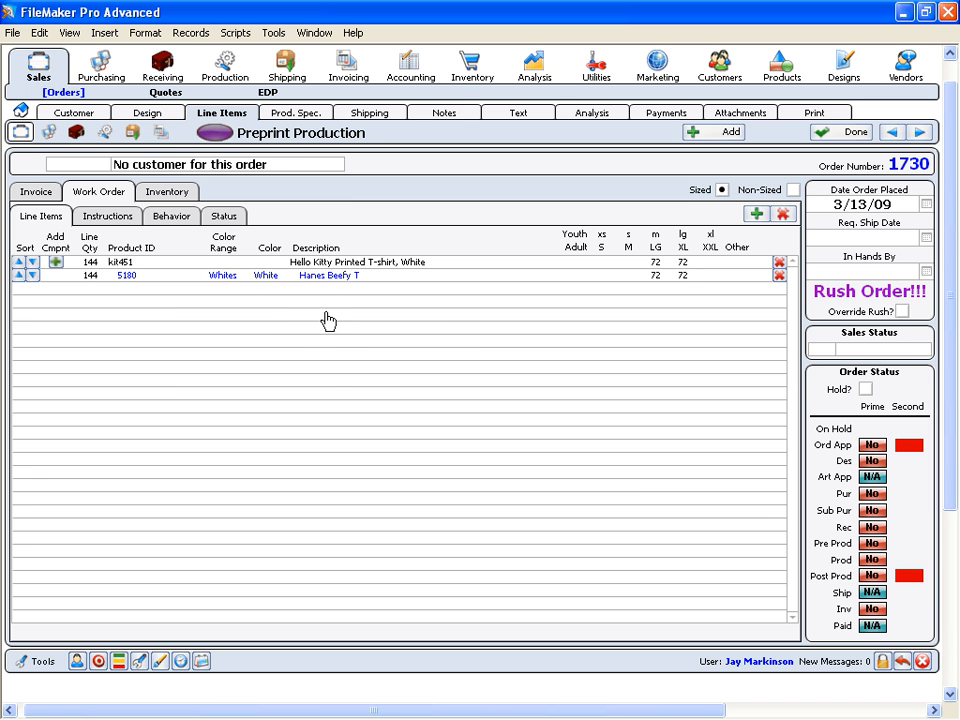
# Examine the behavior and components of the work order's kit451 line item and the behavior of its component 5180, Hanes Beefy T.
pyautogui.click(337, 263)
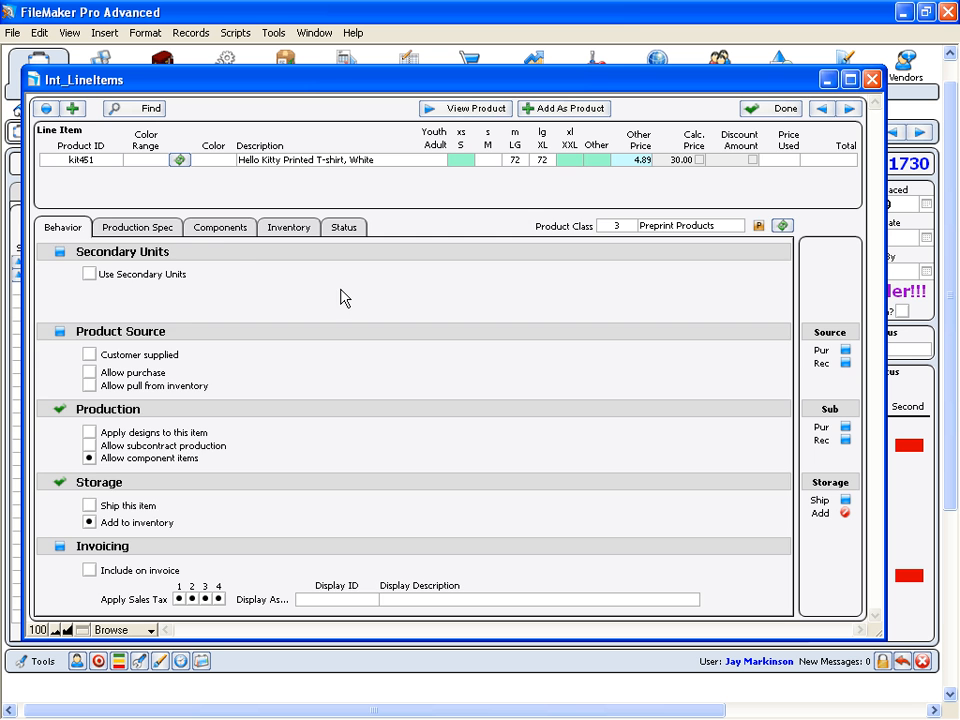
pyautogui.click(215, 229)
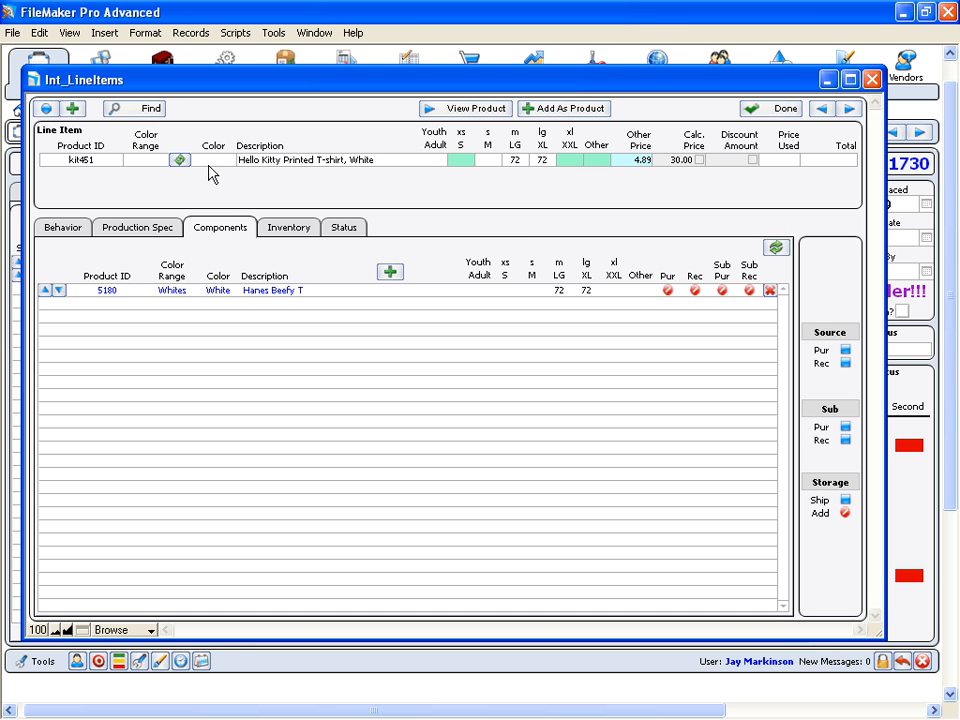
pyautogui.click(256, 290)
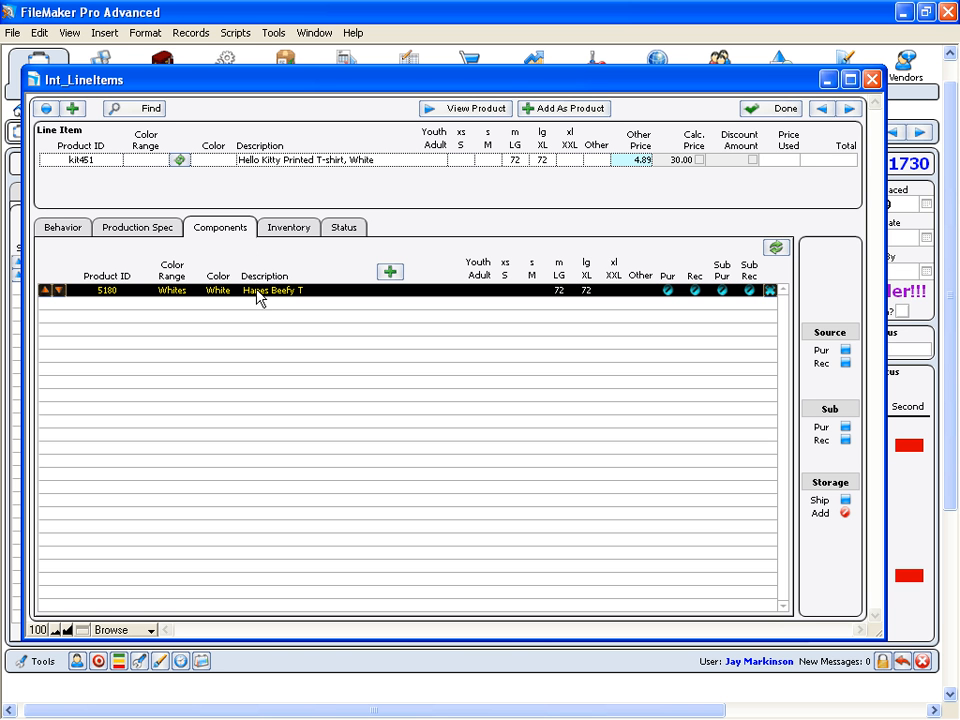
pyautogui.click(70, 229)
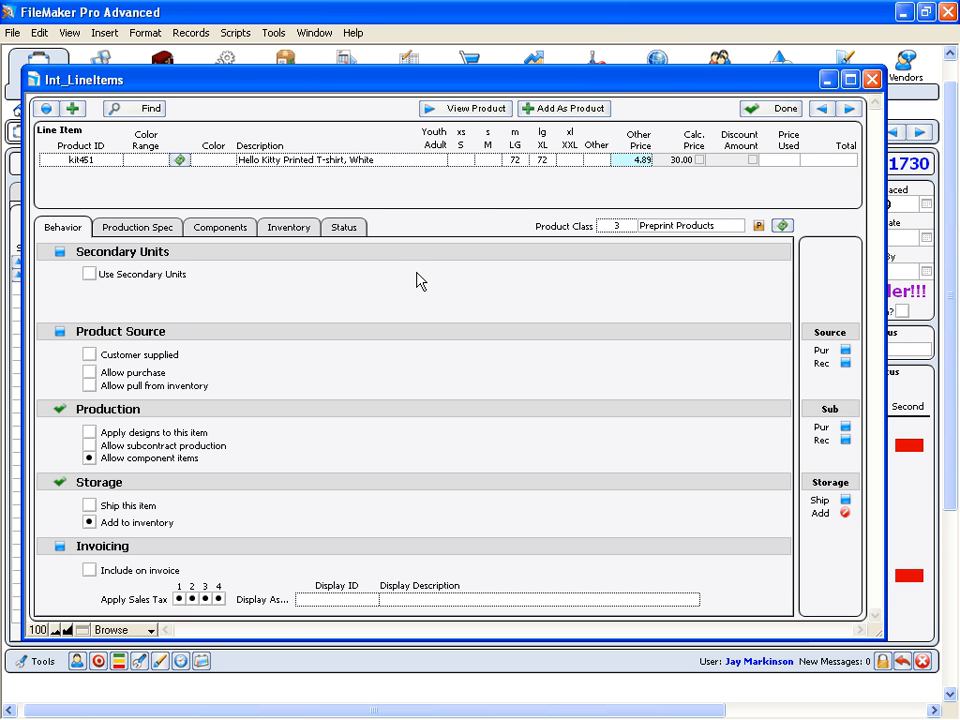
pyautogui.click(849, 111)
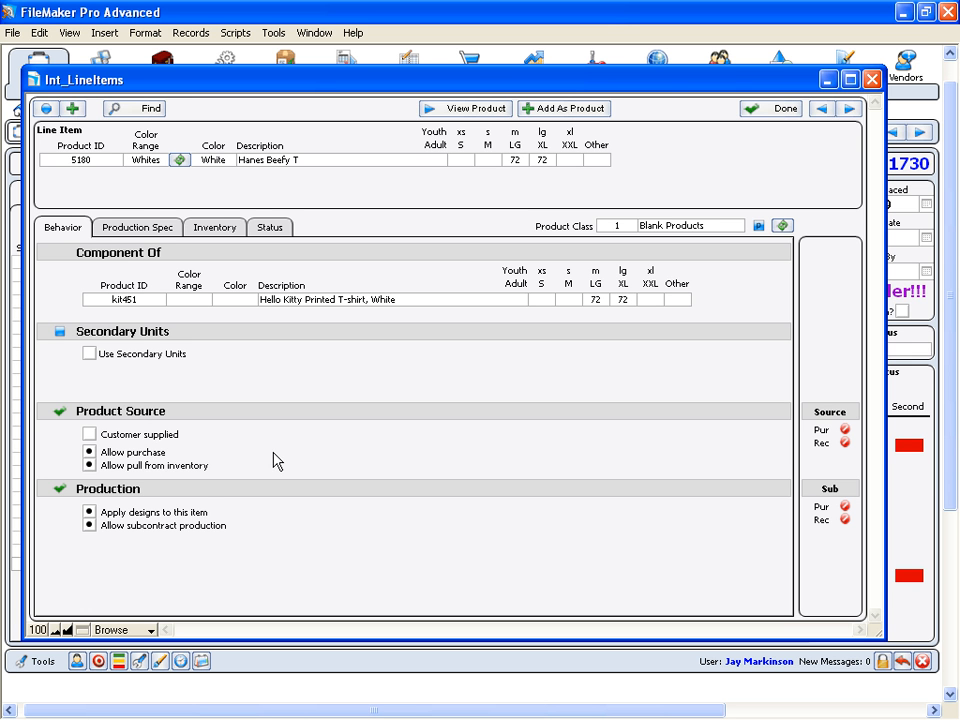
pyautogui.click(764, 110)
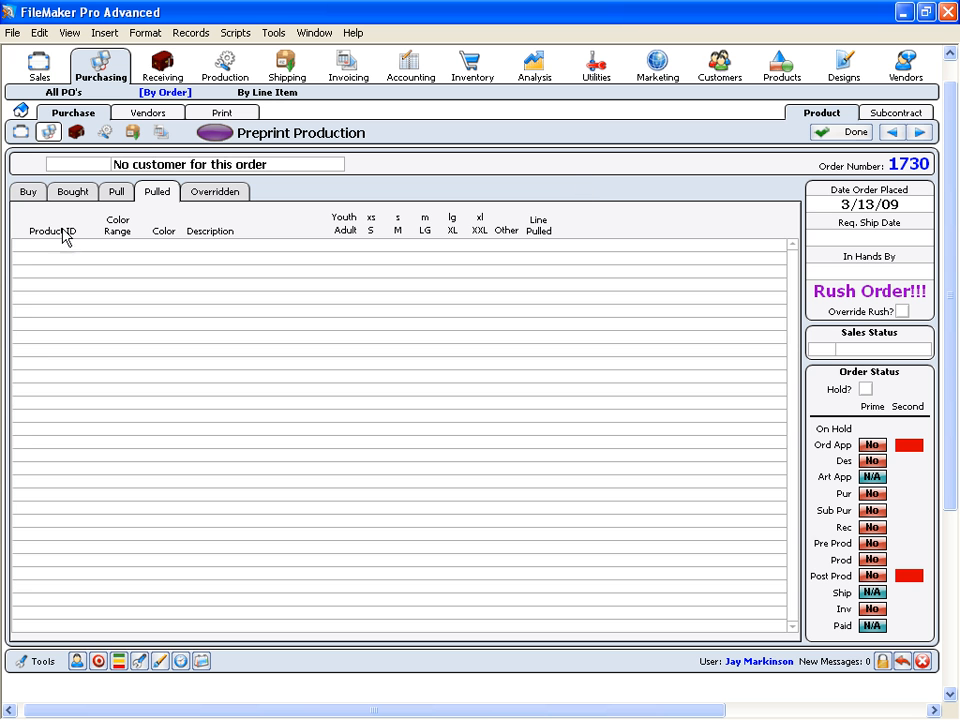
# Deduct alternate quantities of 33 LG and 12 XL of product 5180 from inventory for the preprint order.
pyautogui.click(27, 193)
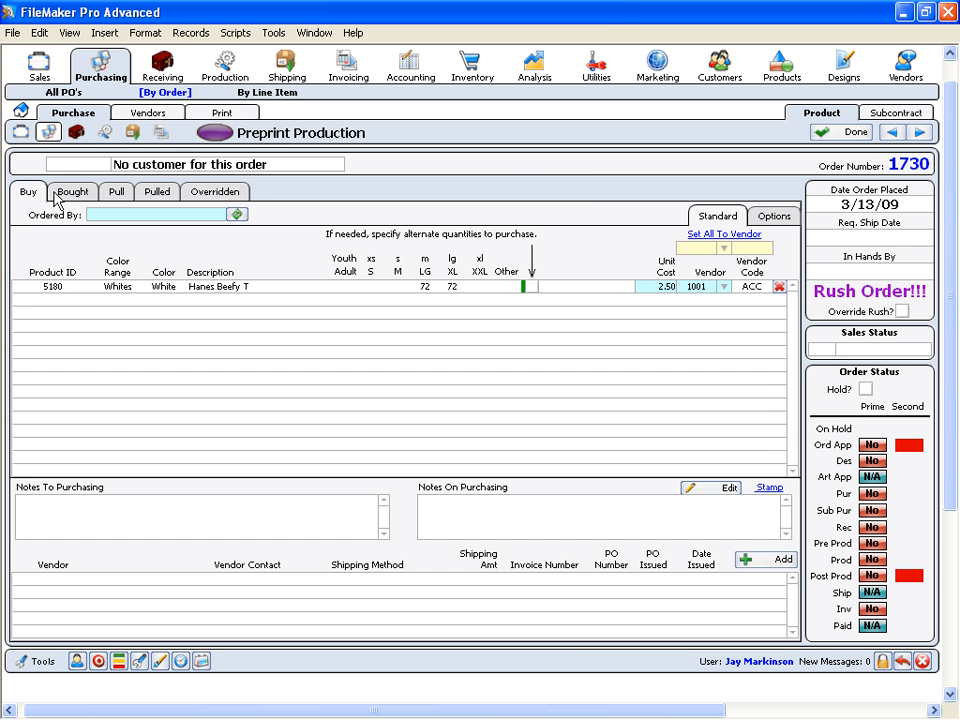
pyautogui.click(68, 194)
pyautogui.click(113, 194)
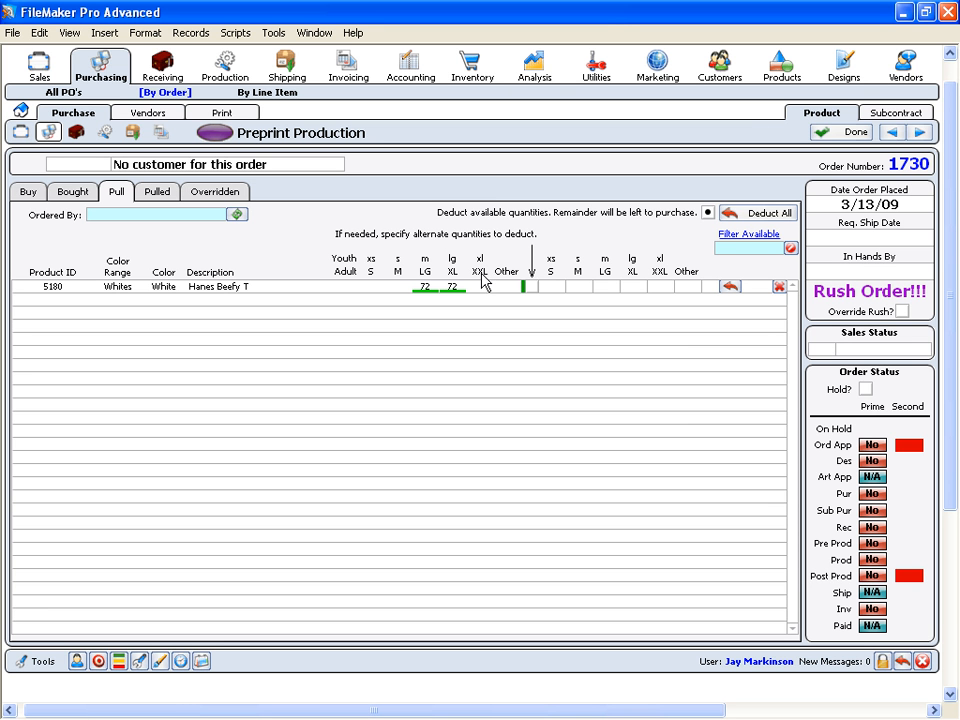
pyautogui.click(531, 288)
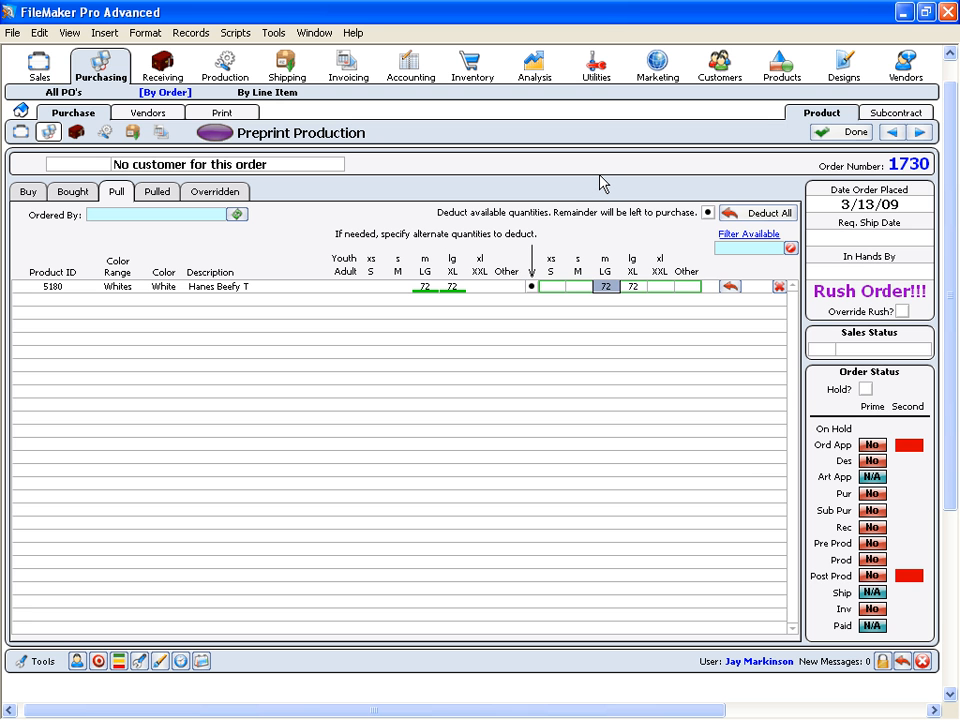
pyautogui.write('33')
pyautogui.press('Tab')
pyautogui.write('12')
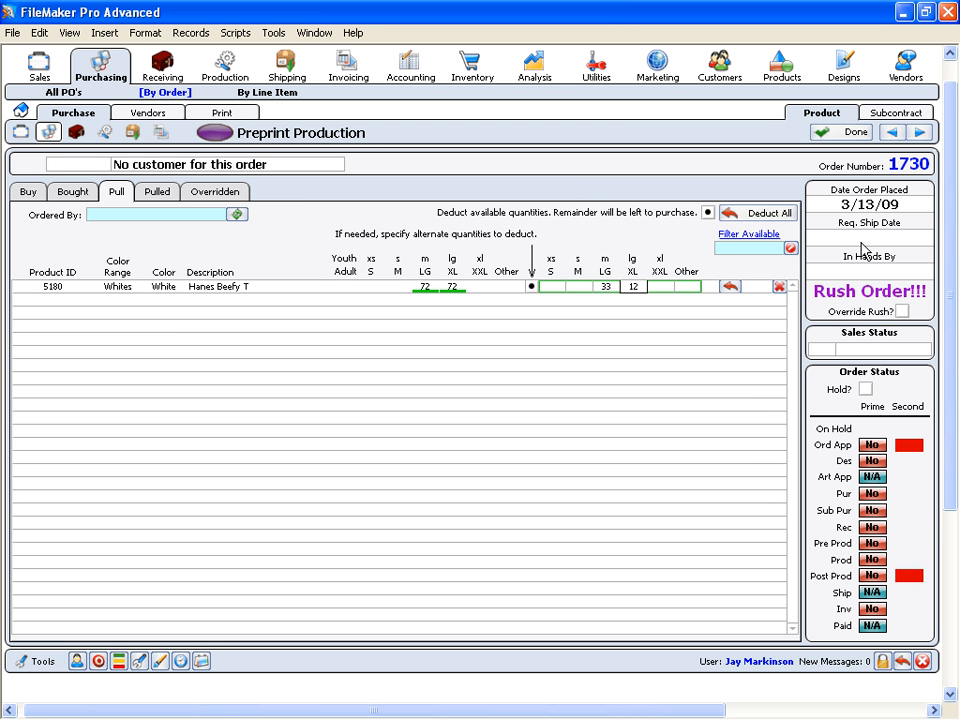
pyautogui.click(730, 286)
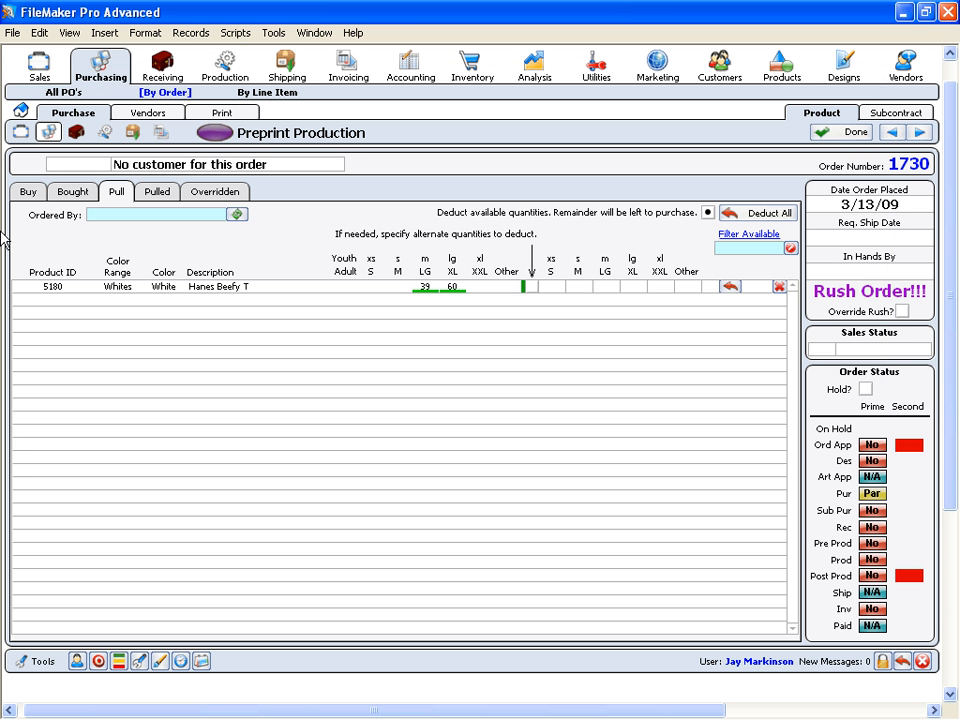
# Add a purchase order to vendor ACC for the remaining 5180 shirts, with a shipping amount of 13.
pyautogui.click(29, 191)
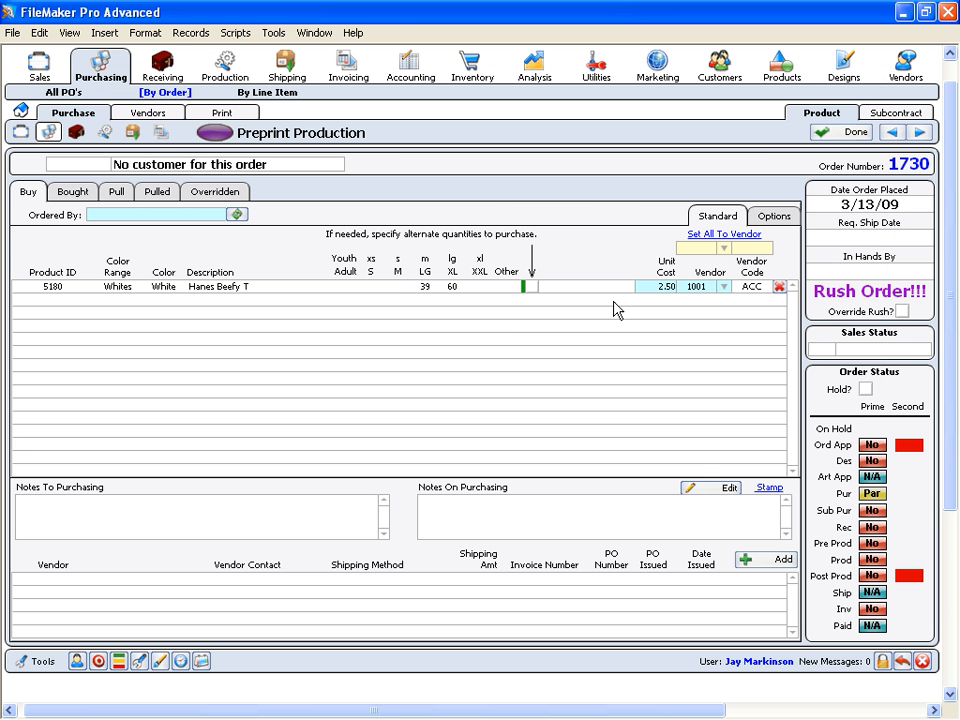
pyautogui.click(666, 288)
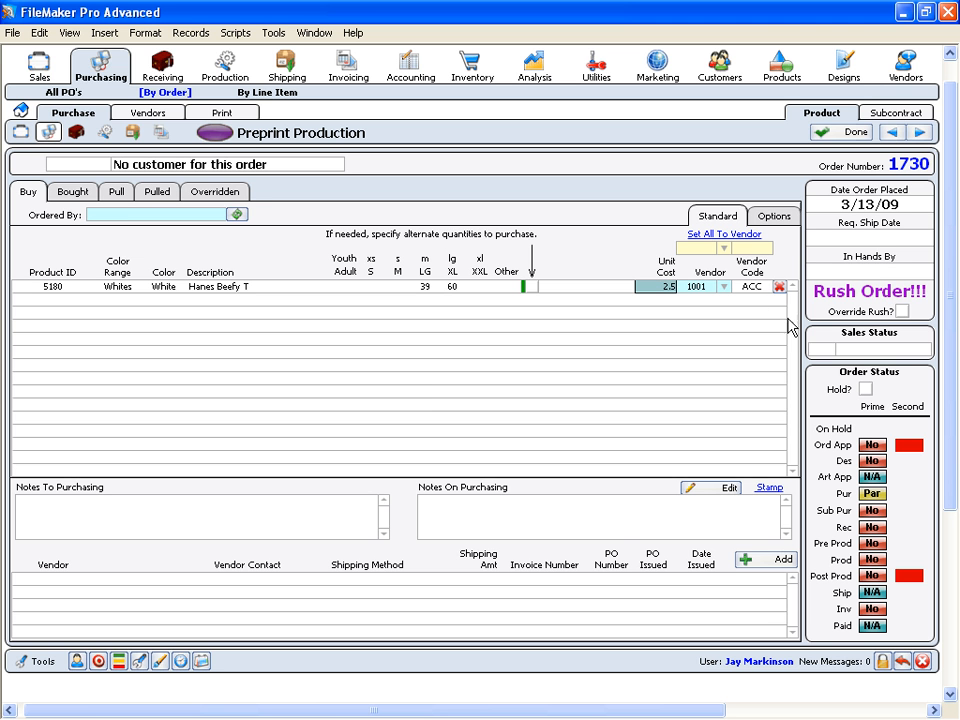
pyautogui.click(757, 562)
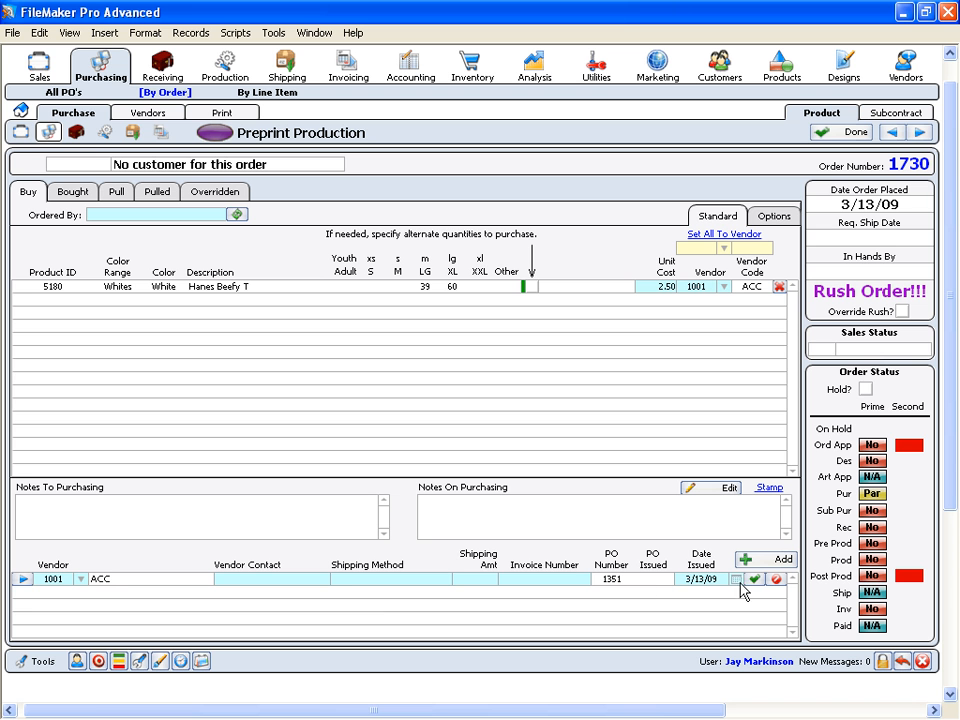
pyautogui.click(485, 580)
pyautogui.write('13')
pyautogui.click(572, 430)
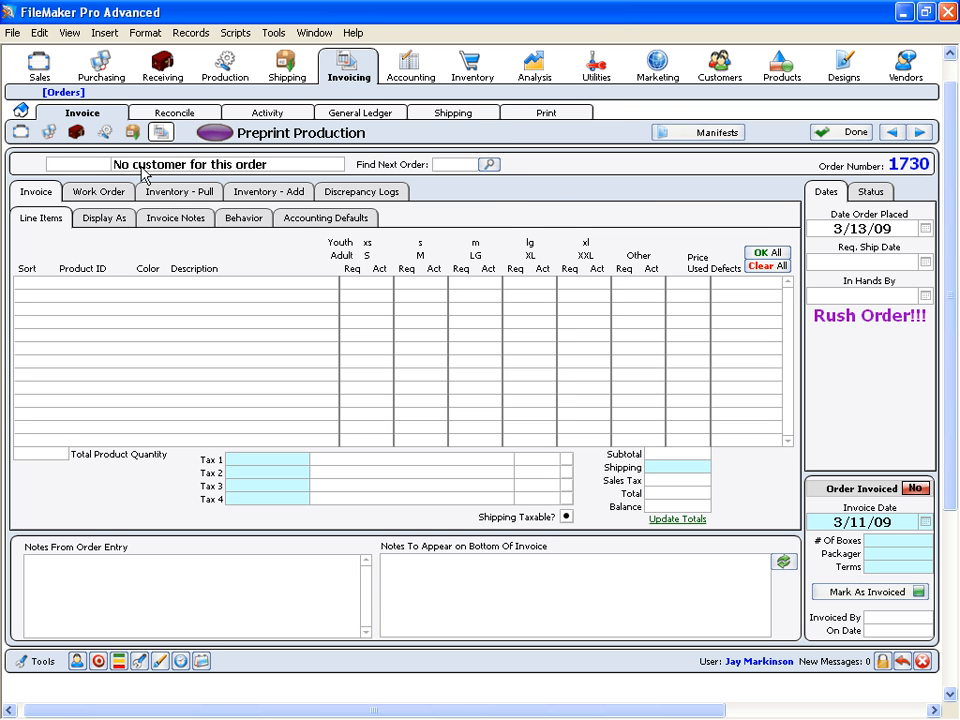
# Enter actual add-to-inventory quantities of 70 LG and 69 XL for kit451, and review its inventory value and general ledger assignment.
pyautogui.click(287, 195)
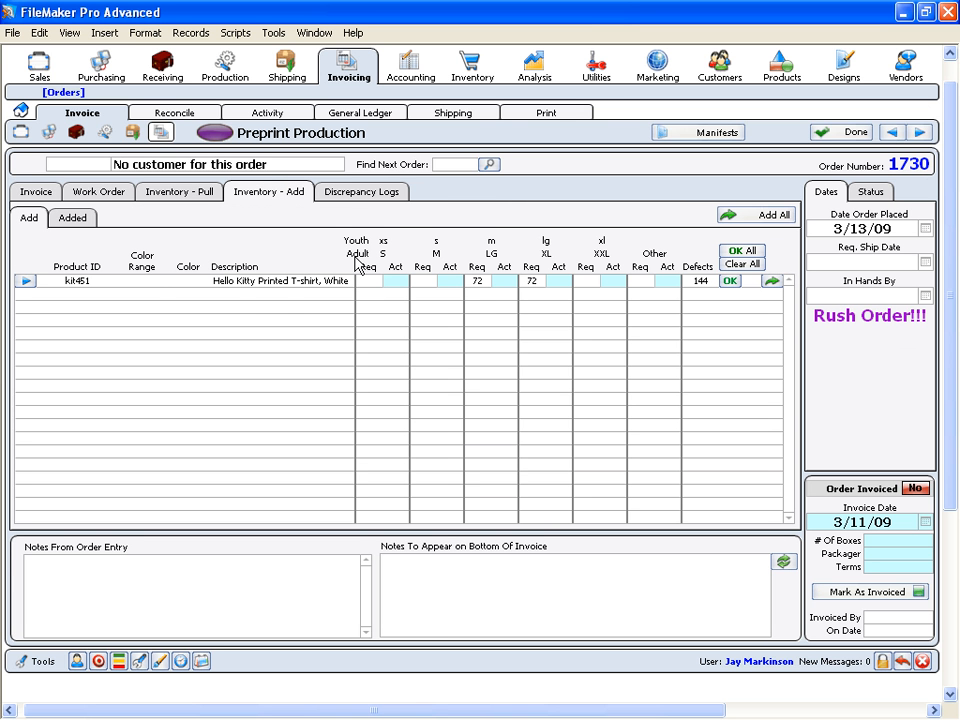
pyautogui.click(506, 284)
pyautogui.write('70')
pyautogui.press('Tab')
pyautogui.click(631, 231)
pyautogui.click(26, 283)
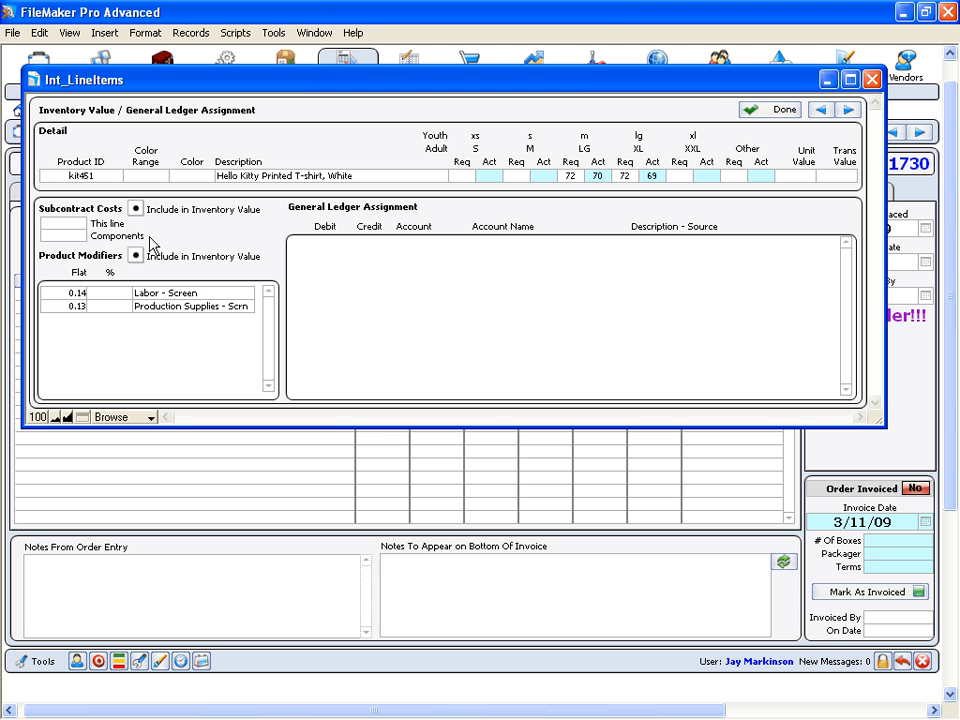
pyautogui.click(780, 112)
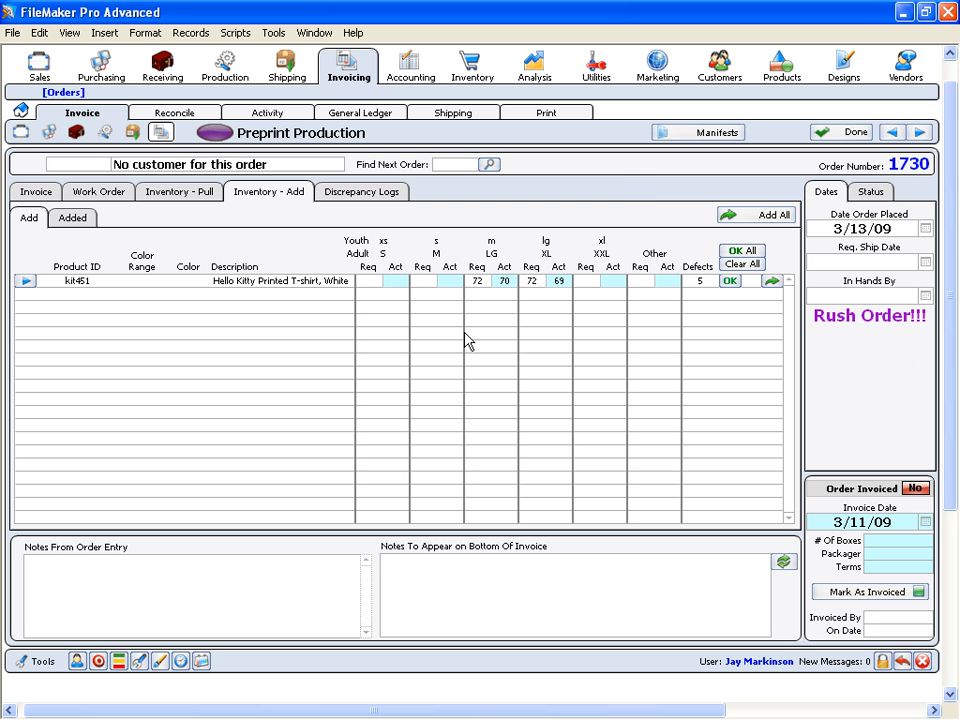
# Add the finished kit451 shirts to inventory, and check the order's added items and the inventory transactions.
pyautogui.click(772, 284)
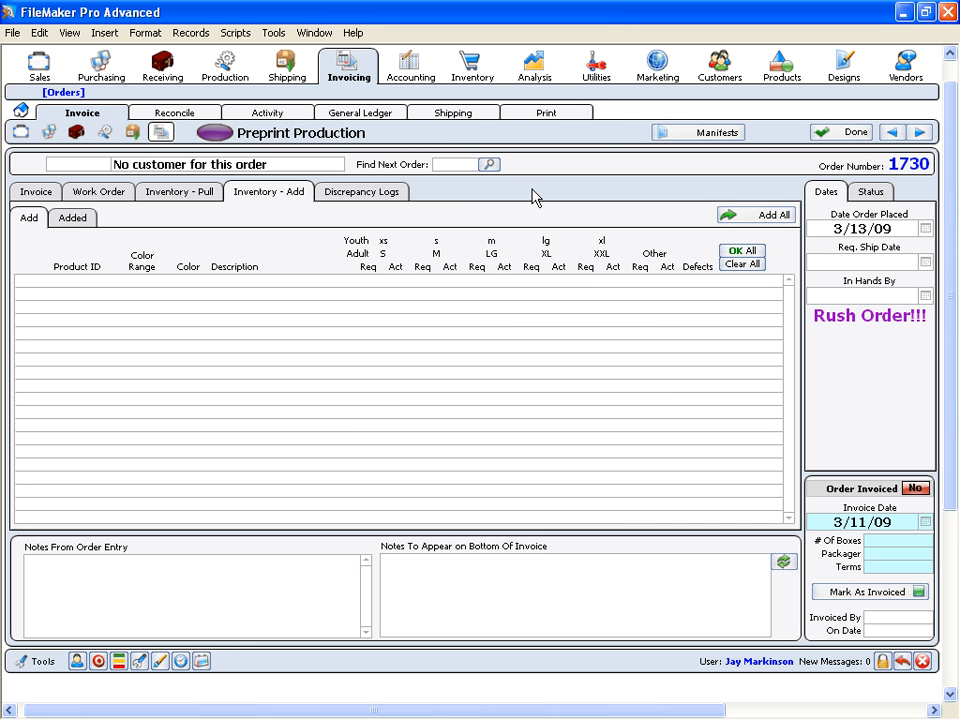
pyautogui.click(62, 220)
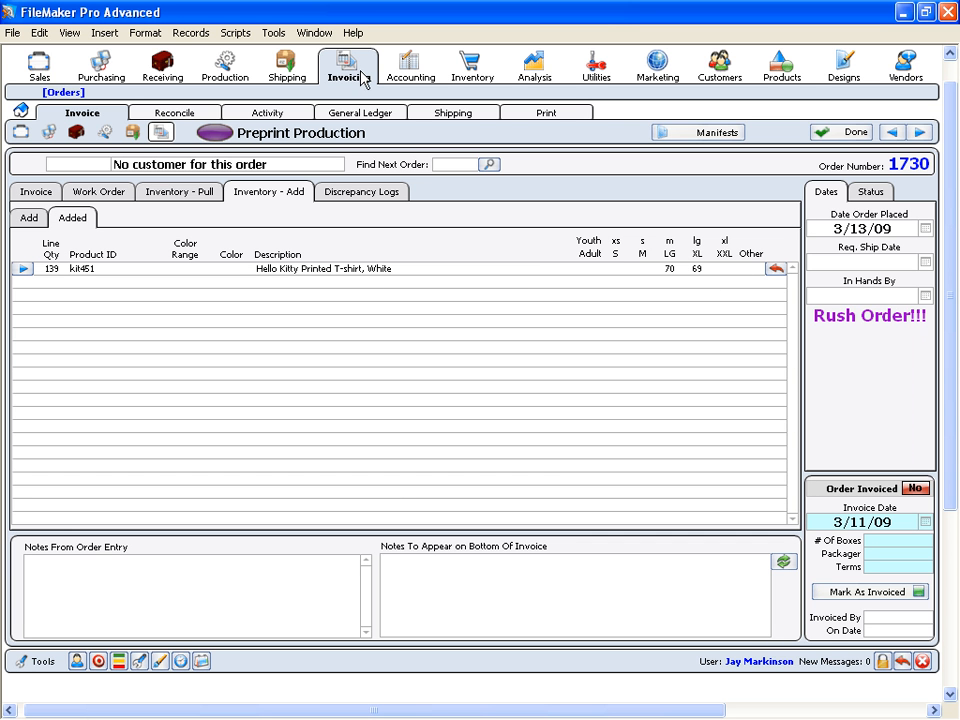
pyautogui.click(477, 78)
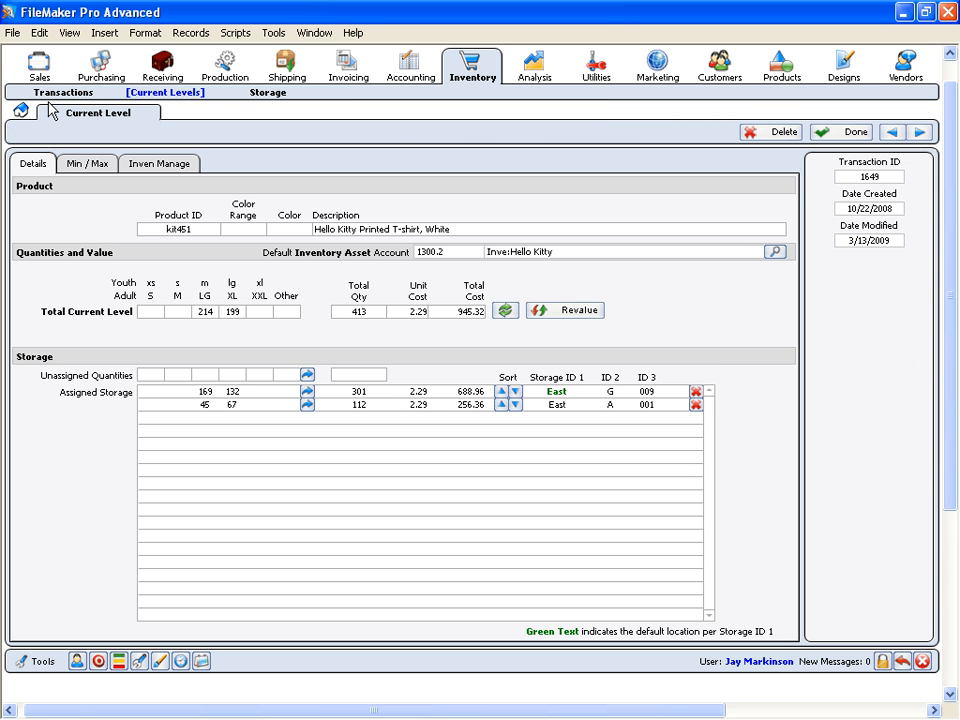
pyautogui.click(52, 93)
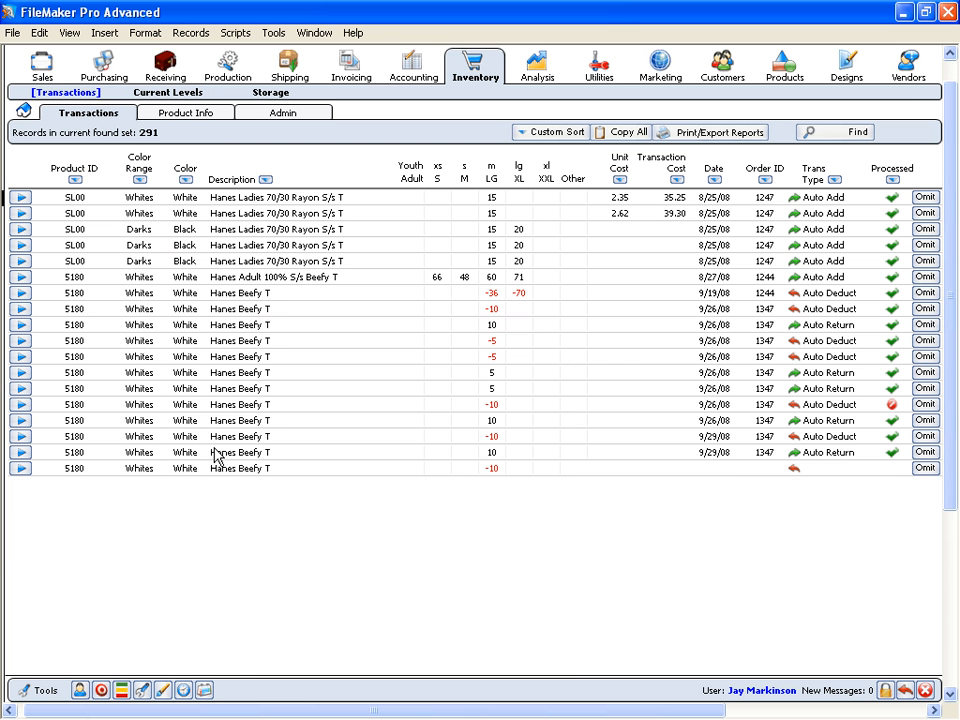
pyautogui.click(24, 108)
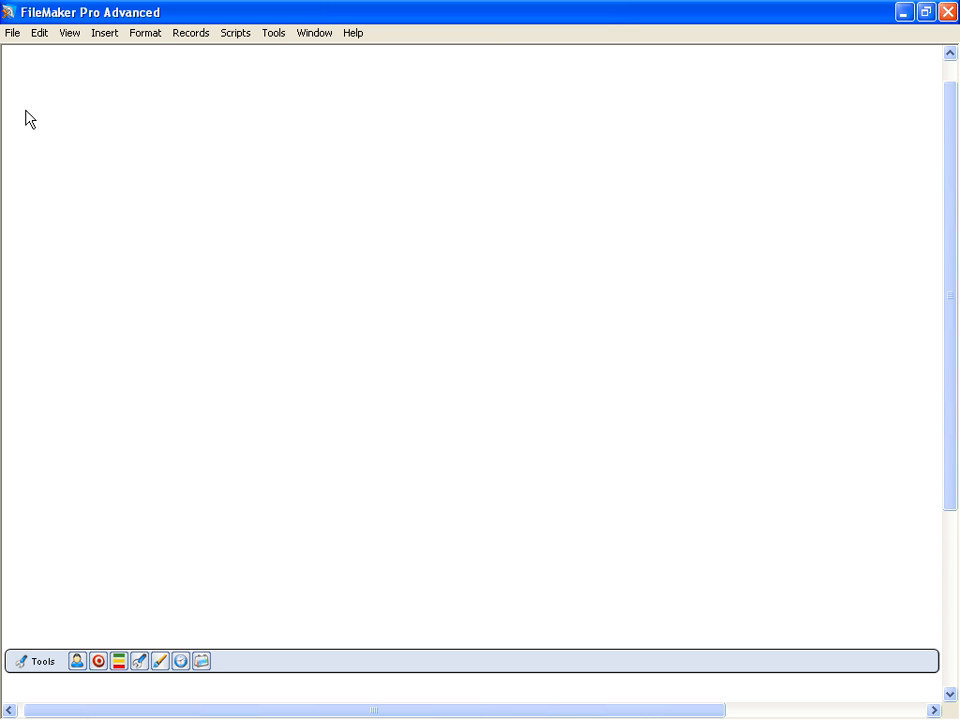
# Mark the preprint order as invoiced and open its general ledger entries related to product.
pyautogui.click(168, 193)
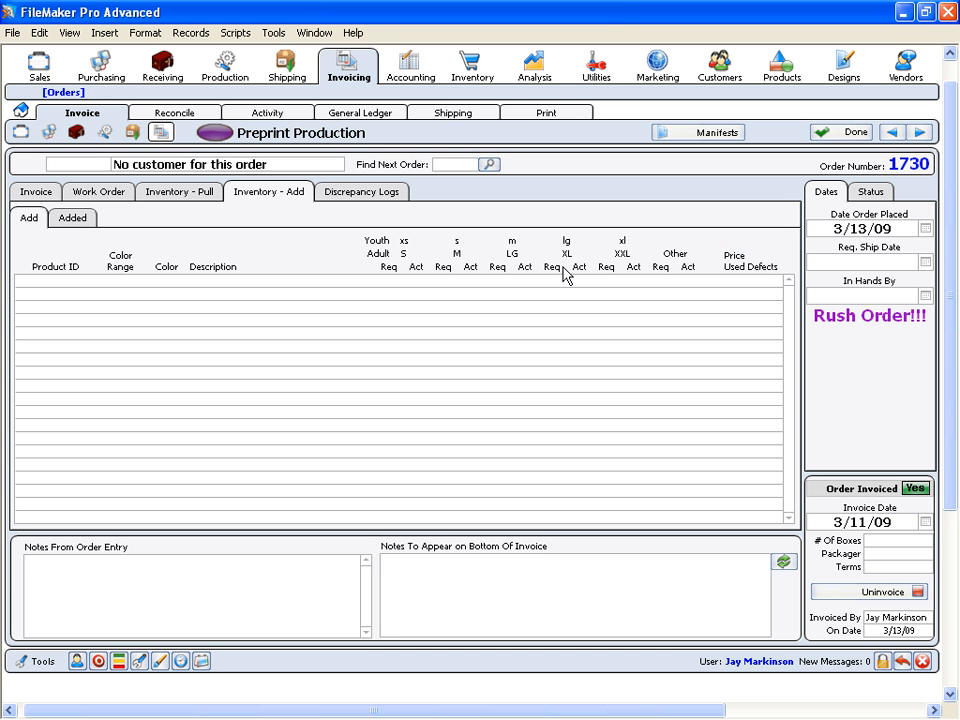
pyautogui.click(350, 113)
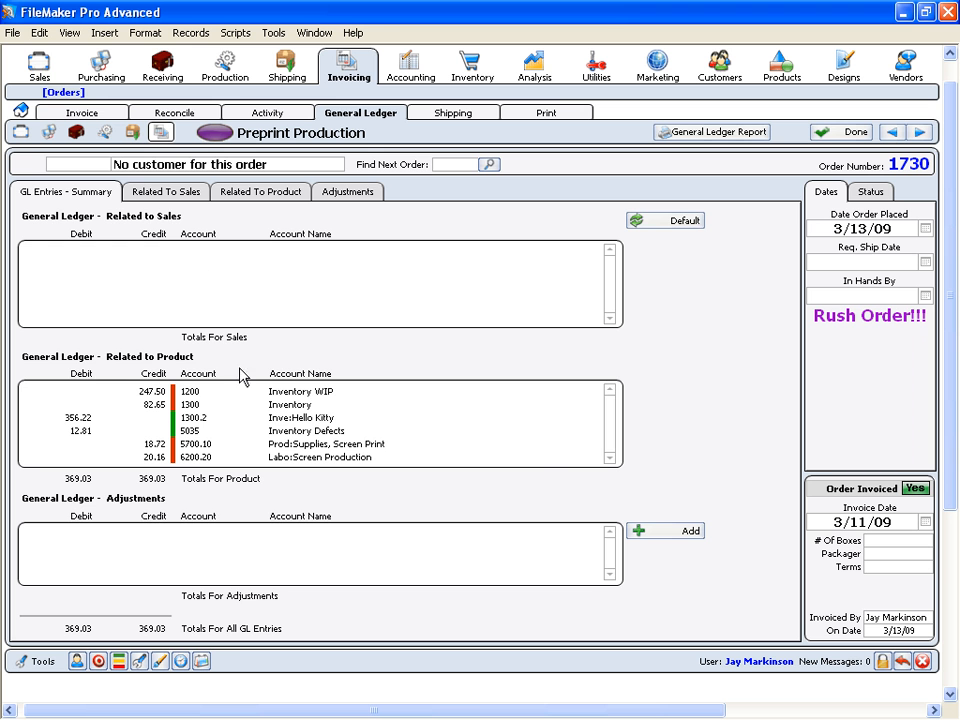
pyautogui.click(238, 194)
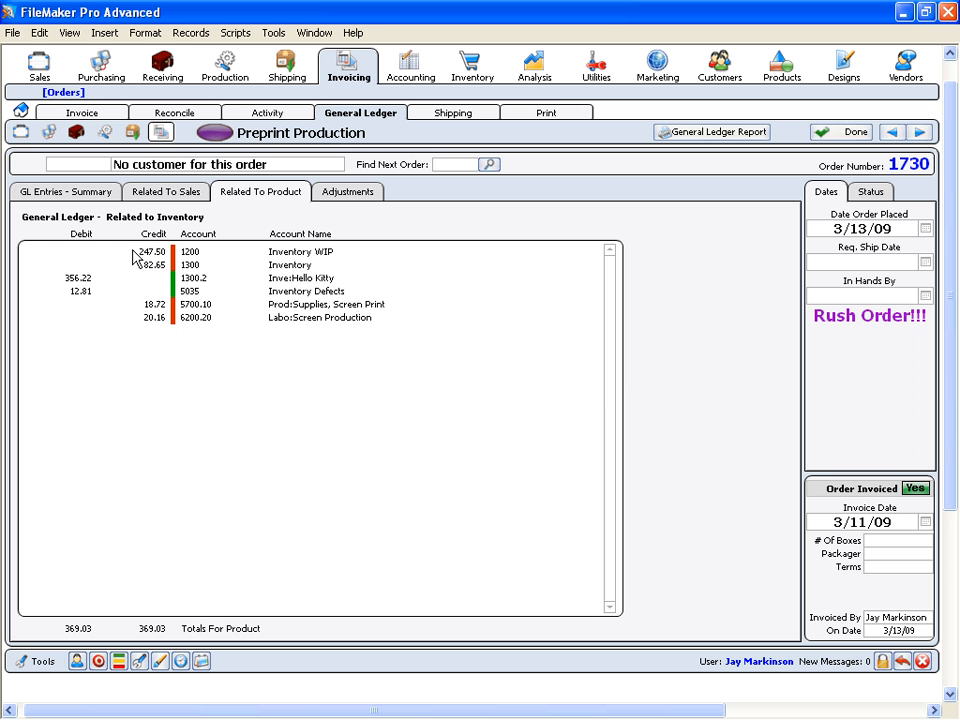
# Examine the order's ledger entries for Inventory WIP, Inventory, Inve:Hello Kitty and Inventory Defects.
pyautogui.click(265, 279)
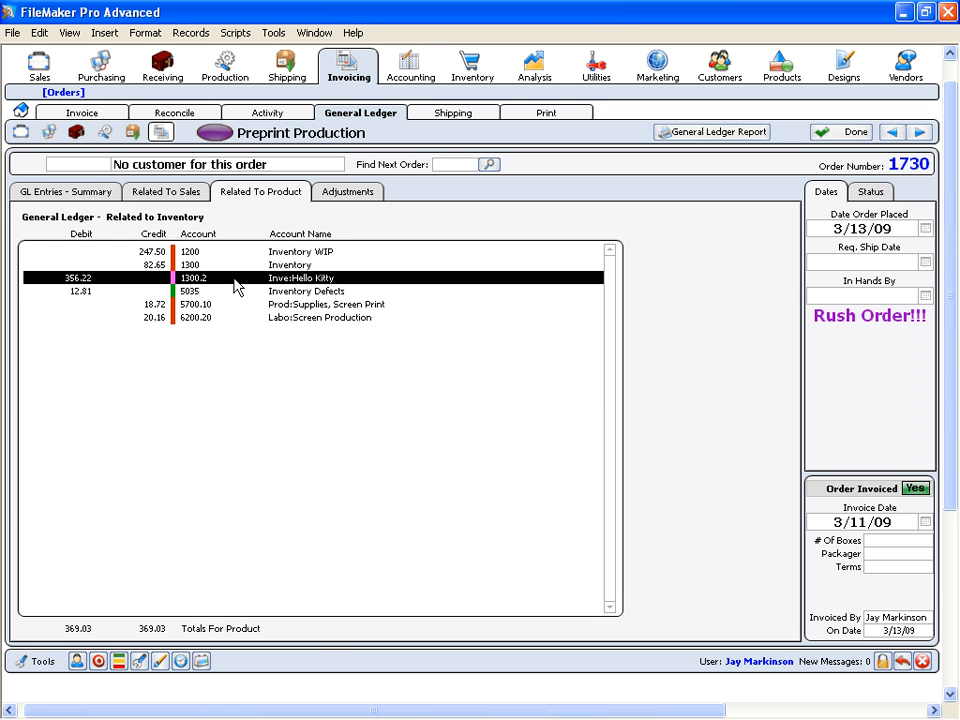
pyautogui.click(218, 264)
pyautogui.click(199, 280)
pyautogui.click(189, 266)
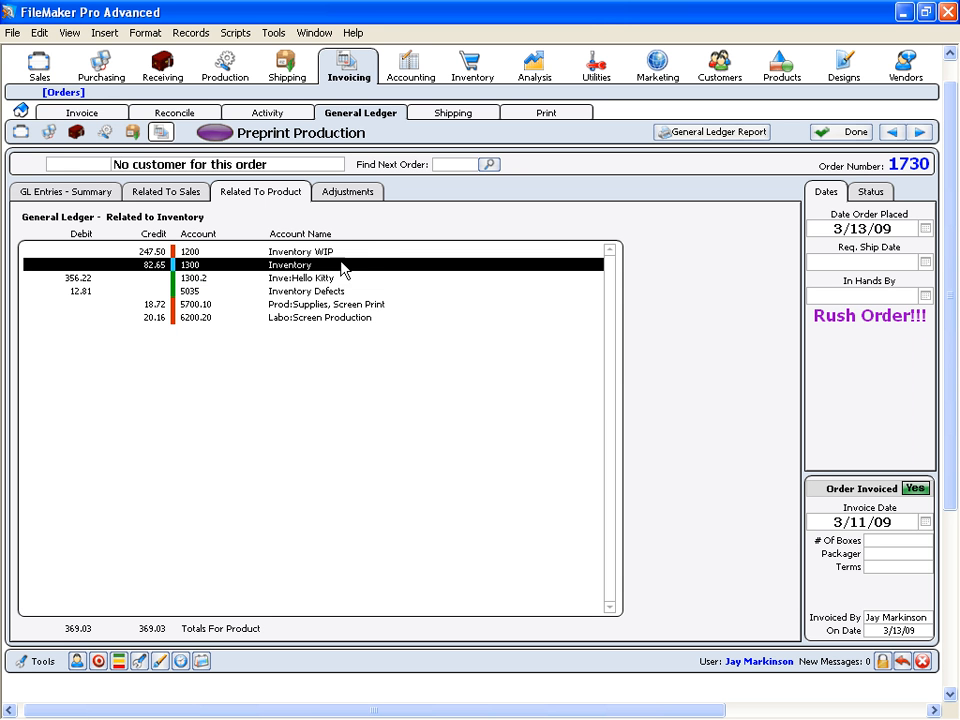
pyautogui.click(198, 253)
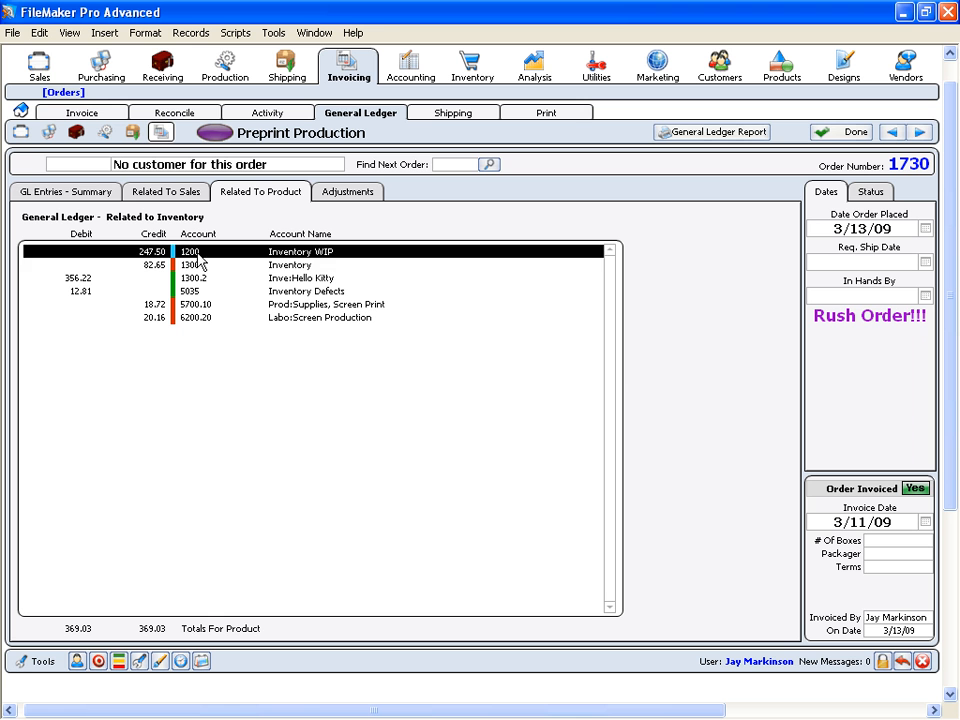
pyautogui.click(198, 265)
pyautogui.click(200, 254)
pyautogui.click(195, 268)
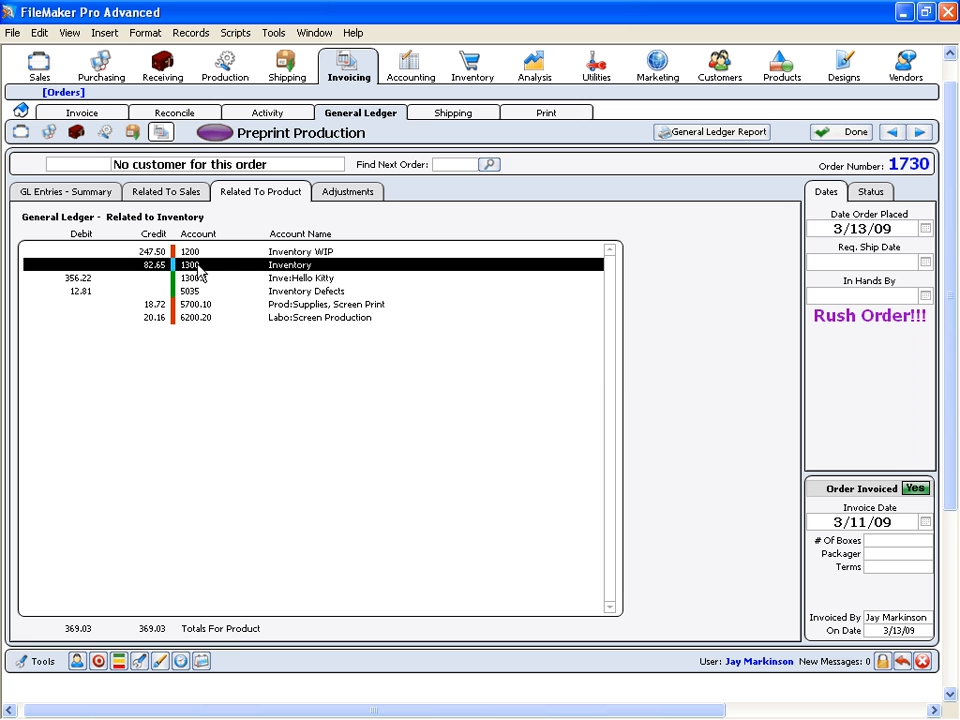
pyautogui.click(201, 280)
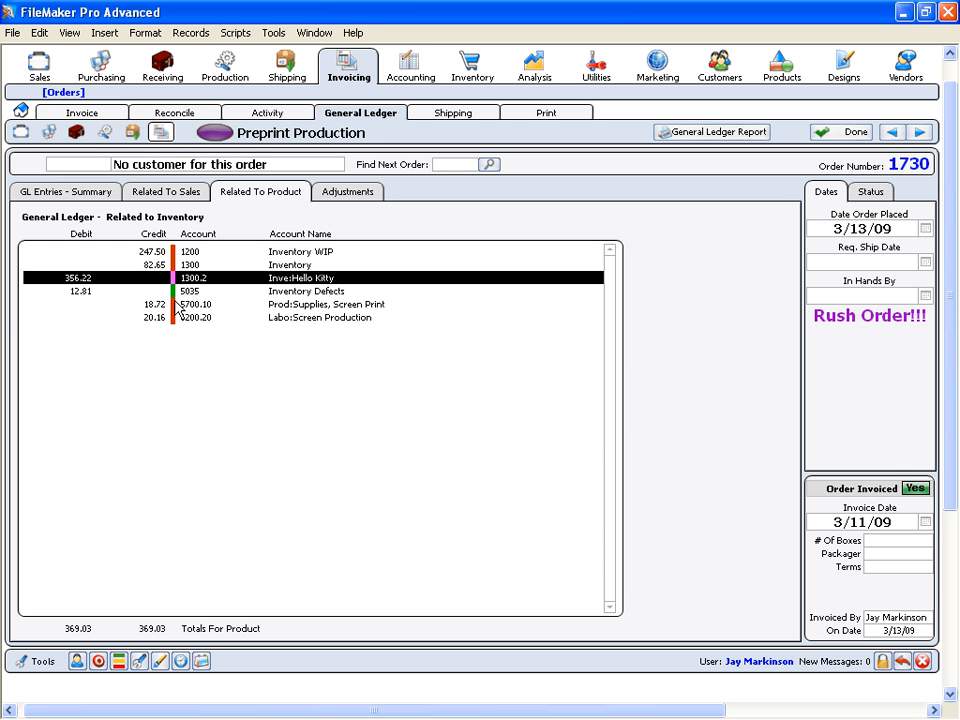
pyautogui.click(190, 292)
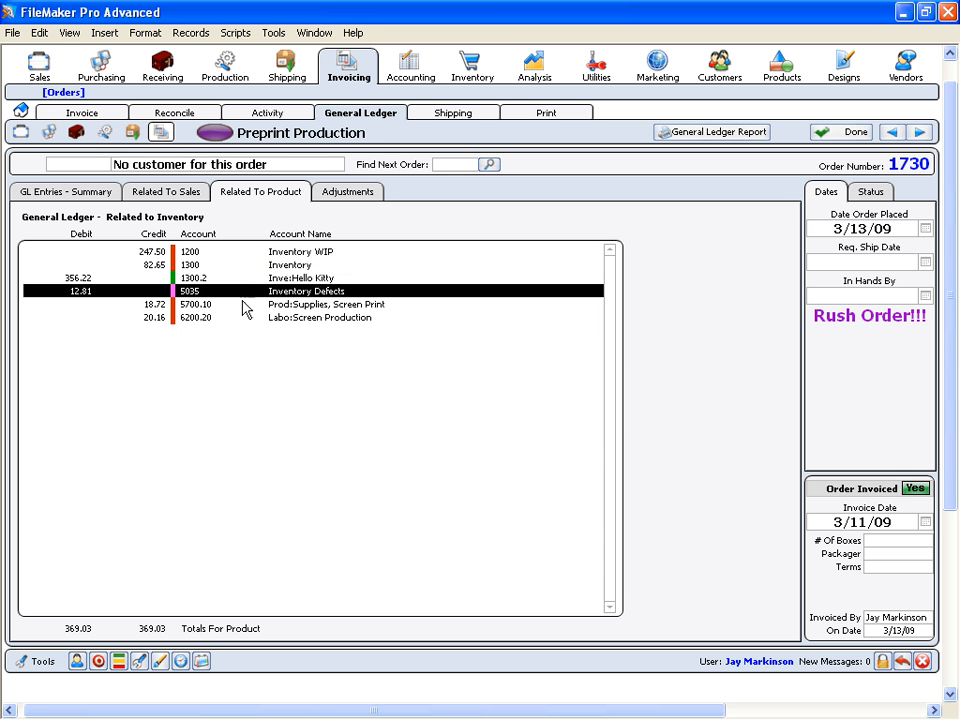
pyautogui.click(253, 343)
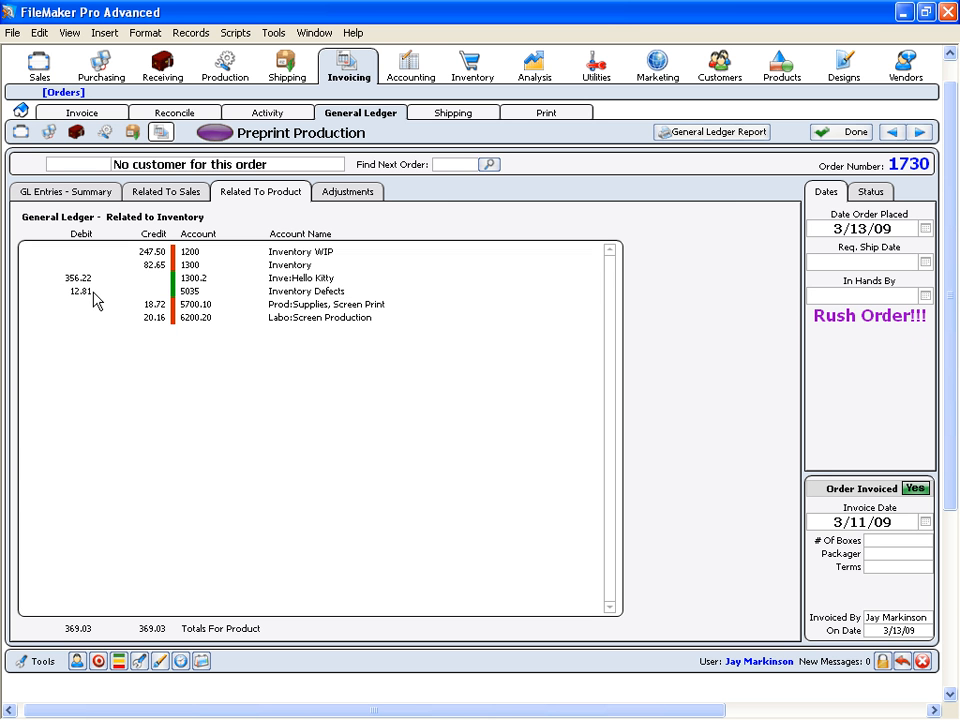
# Examine the ledger entries for Inventory Defects, screen print supplies (5700.10) and screen production labor (6200.20).
pyautogui.click(252, 293)
pyautogui.click(242, 305)
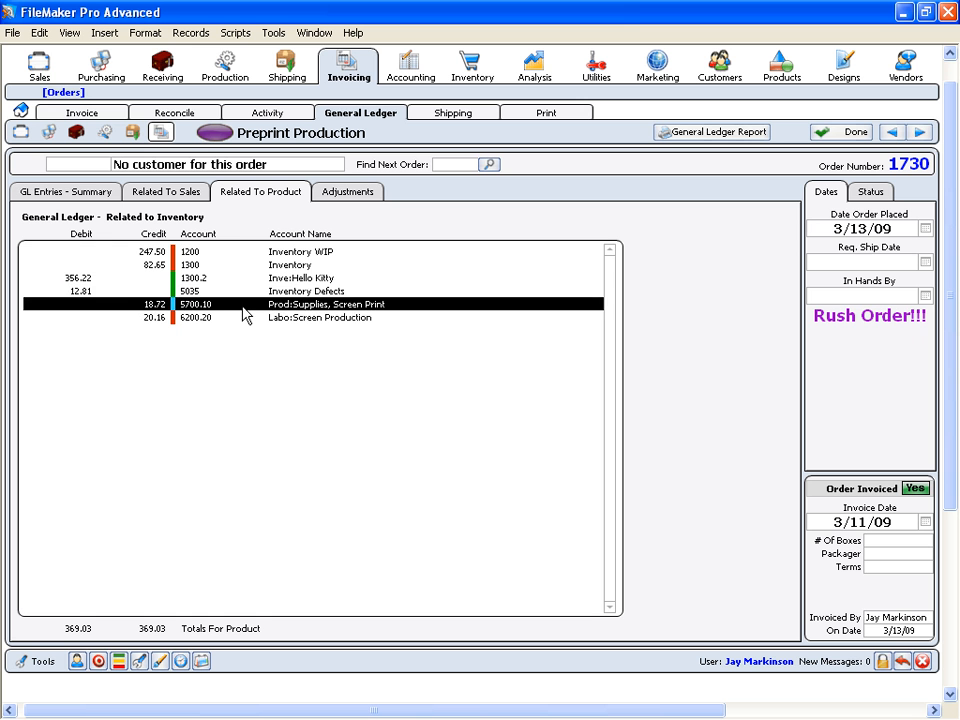
pyautogui.click(245, 327)
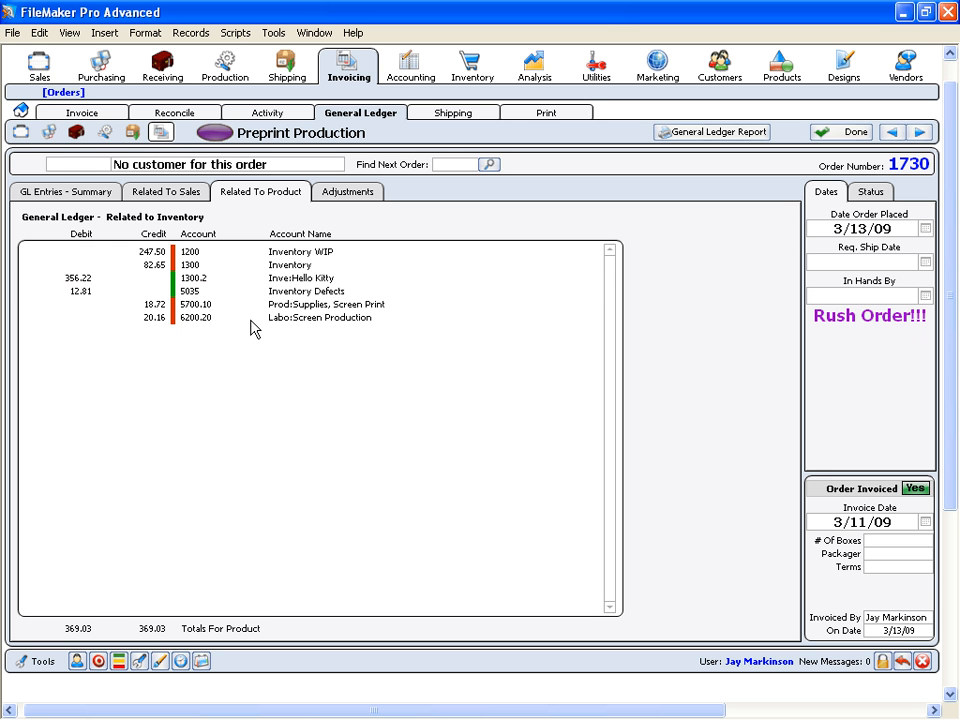
pyautogui.click(329, 304)
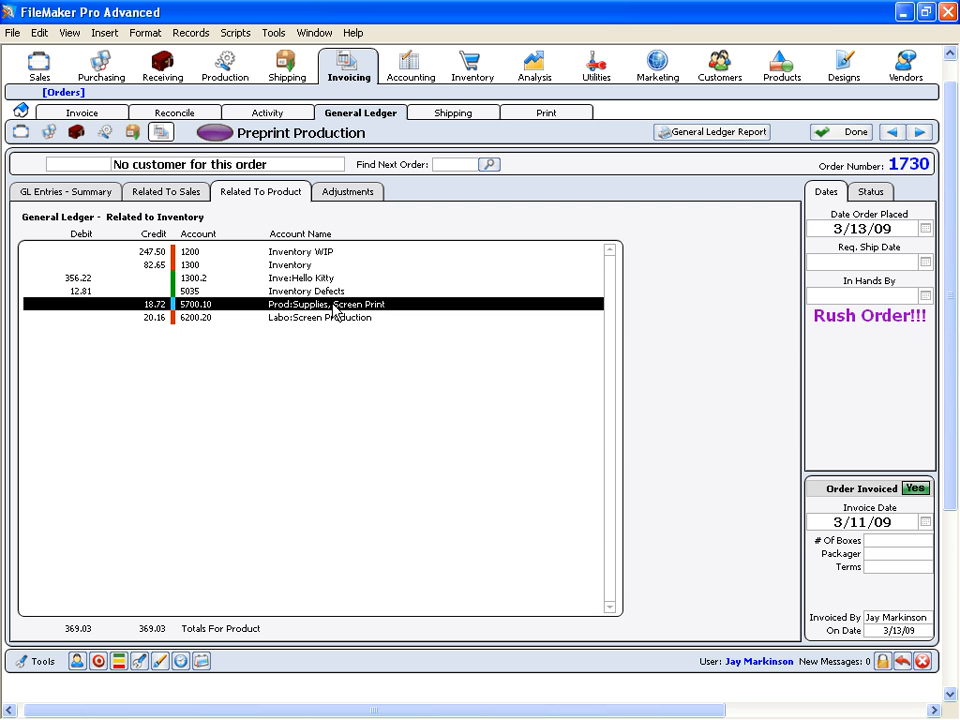
pyautogui.click(294, 318)
pyautogui.click(285, 348)
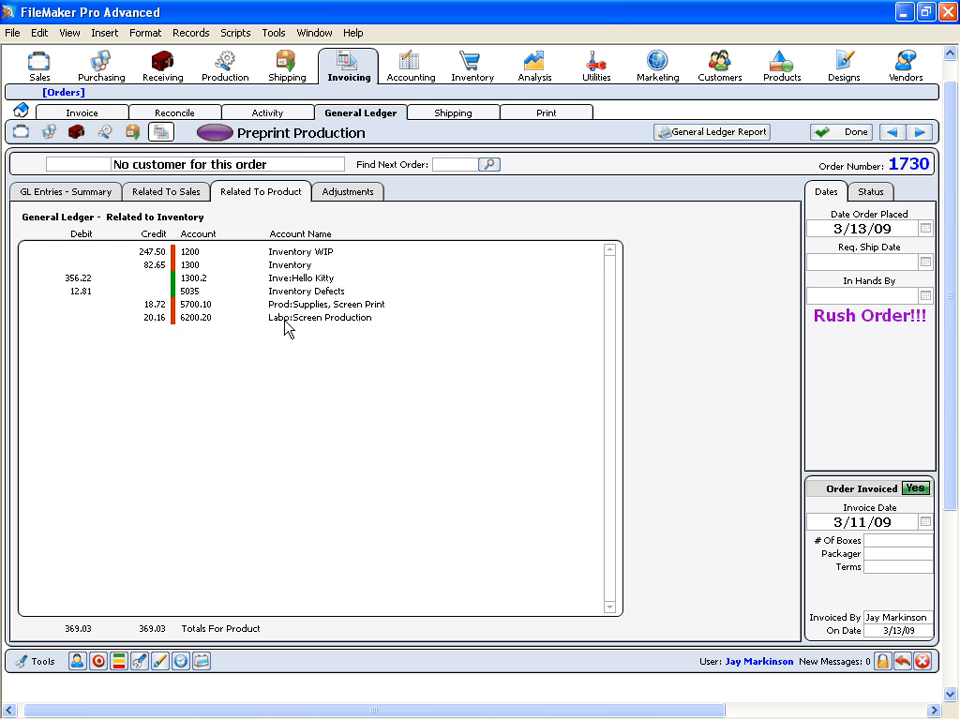
pyautogui.click(287, 328)
pyautogui.click(282, 360)
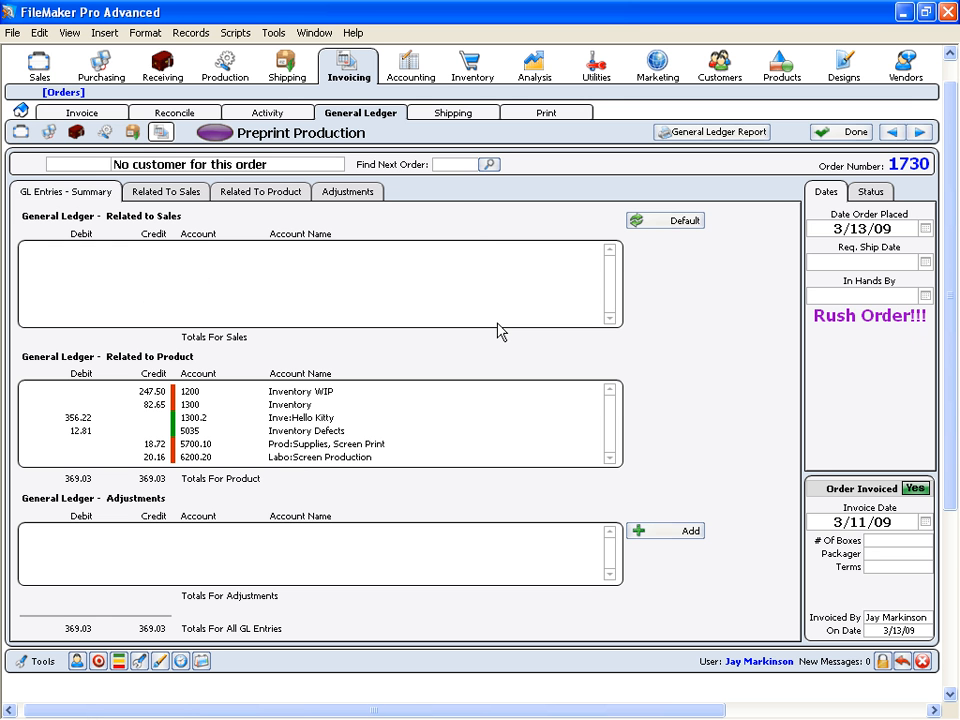
# Compare the Inve:Hello Kitty entry in the general ledger summary with the order's kit451 transaction in inventory.
pyautogui.click(308, 418)
pyautogui.click(377, 403)
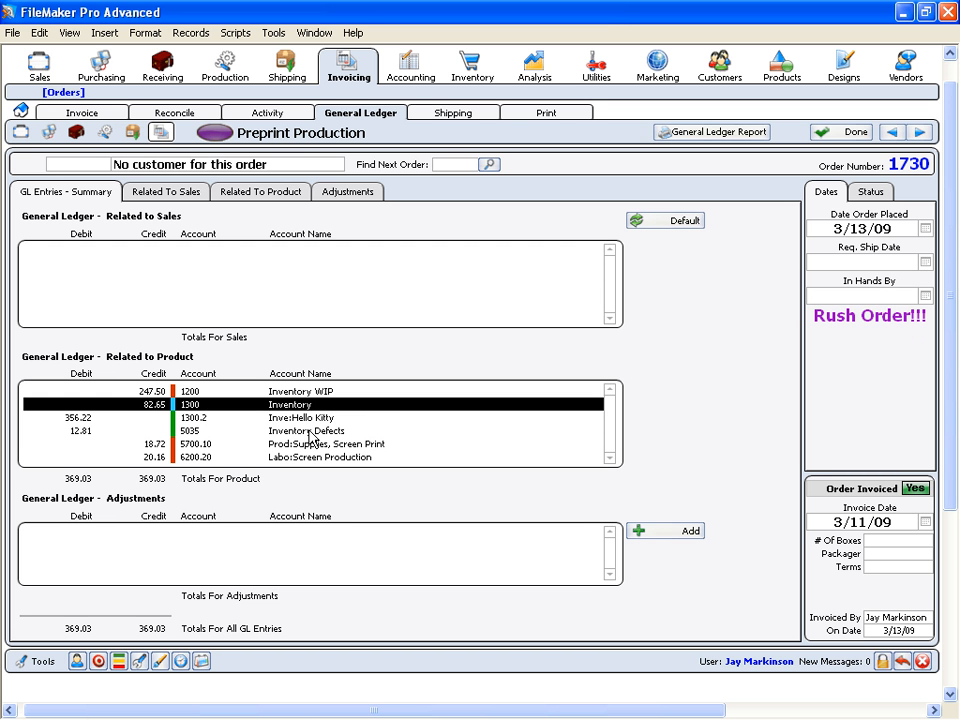
pyautogui.click(289, 420)
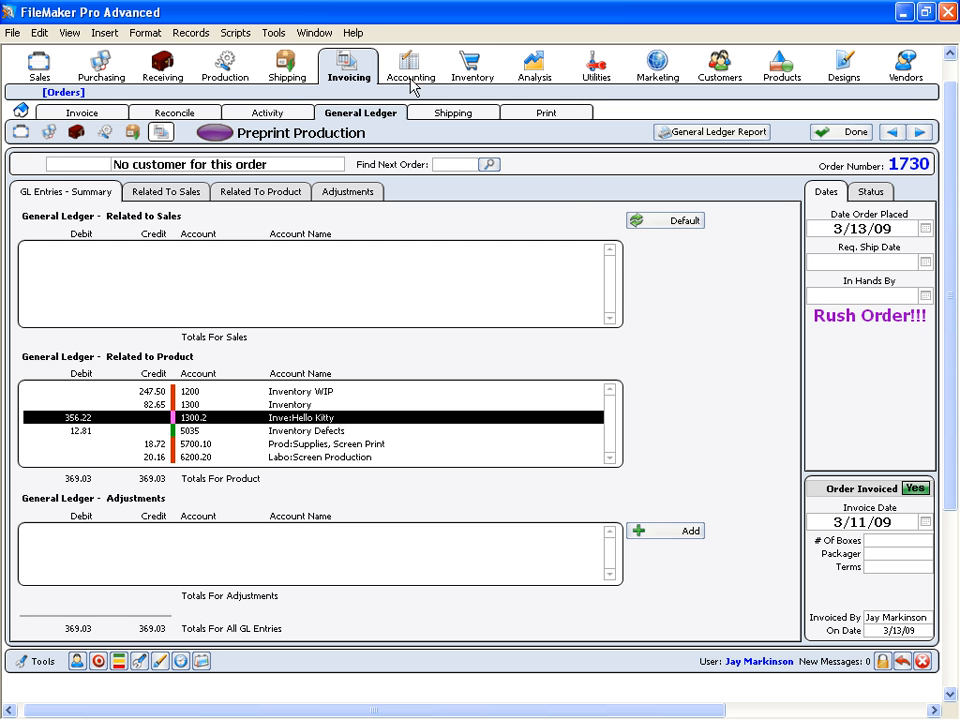
pyautogui.click(470, 68)
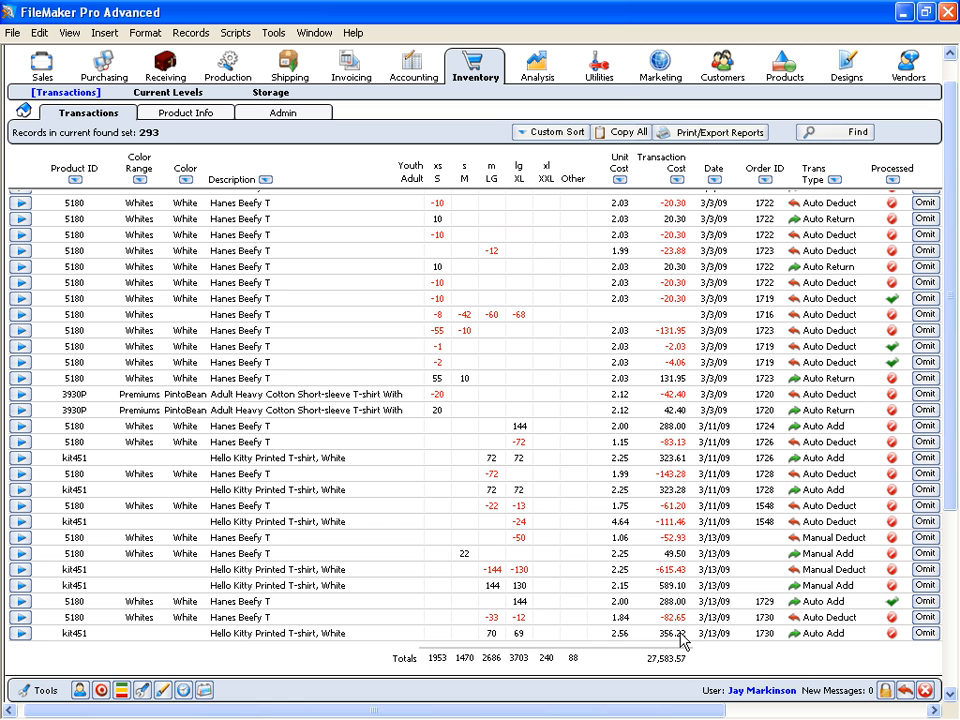
pyautogui.click(352, 66)
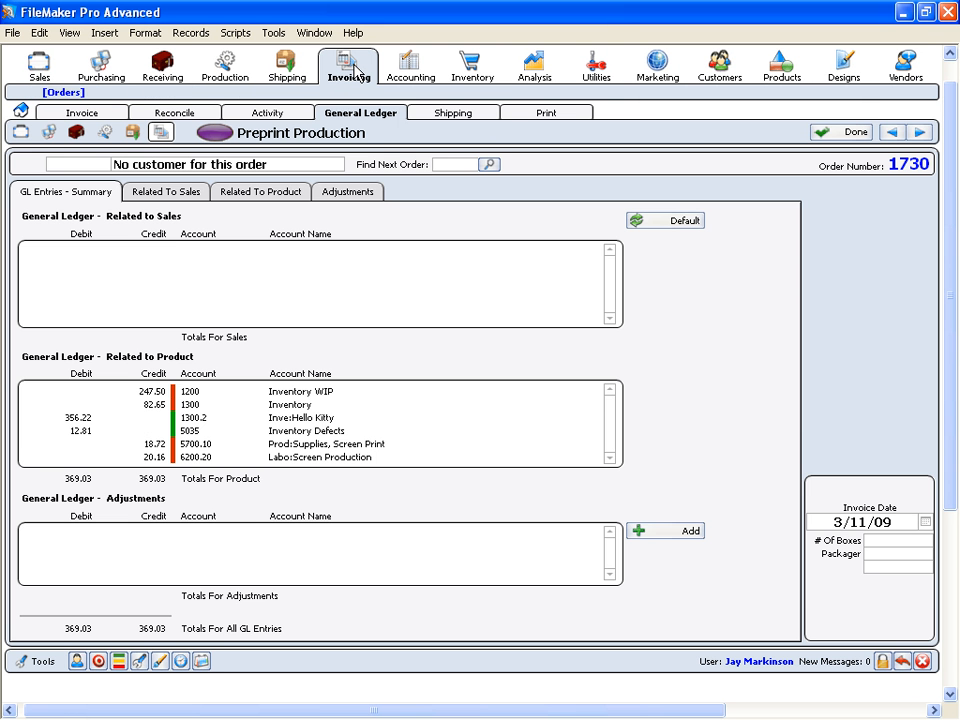
# Return to the product-related ledger entries and review the inventory, WIP, defects, supplies and labor accounts.
pyautogui.click(272, 192)
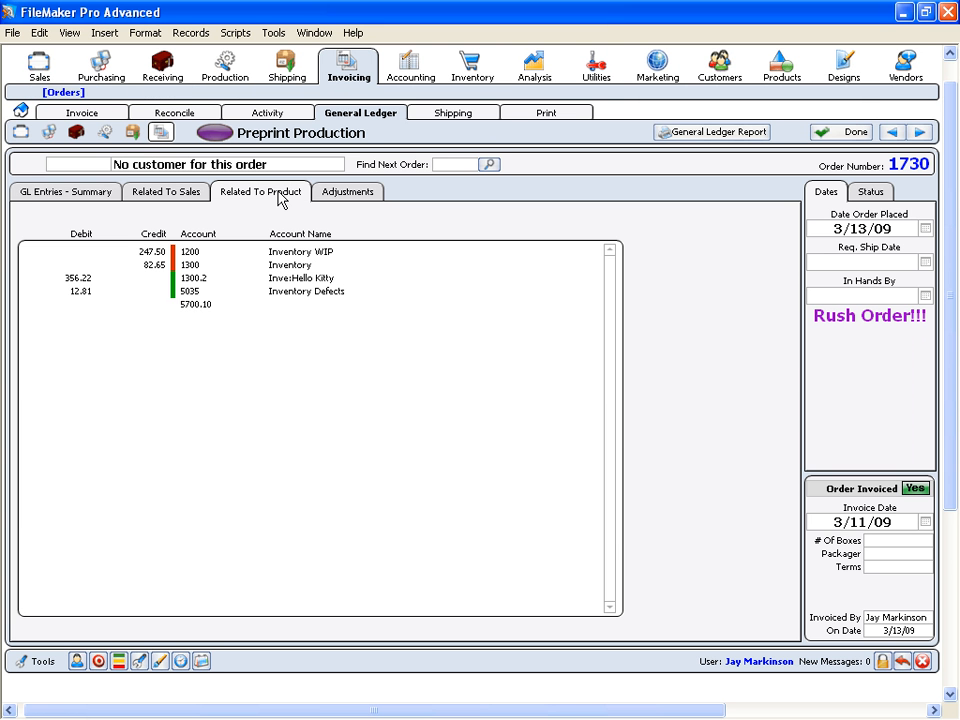
pyautogui.click(245, 266)
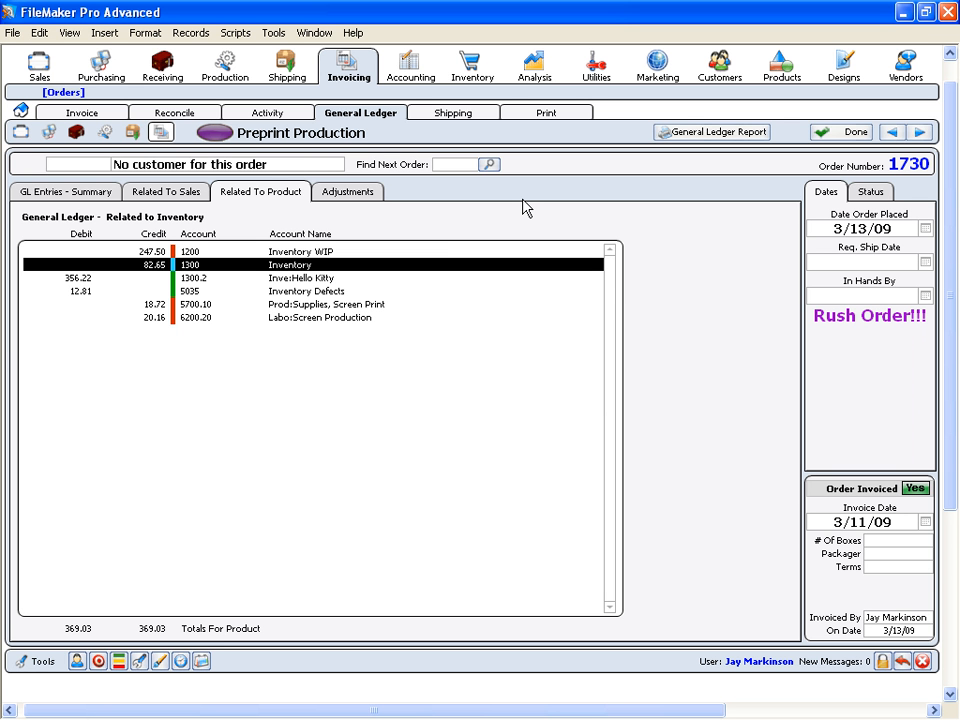
pyautogui.click(280, 251)
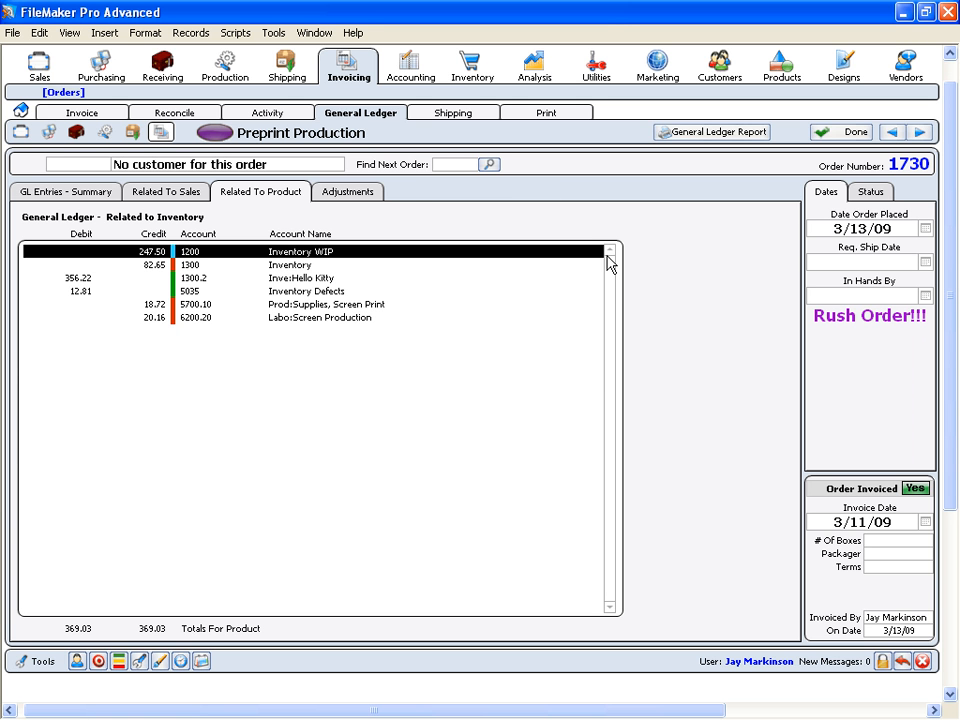
pyautogui.click(298, 265)
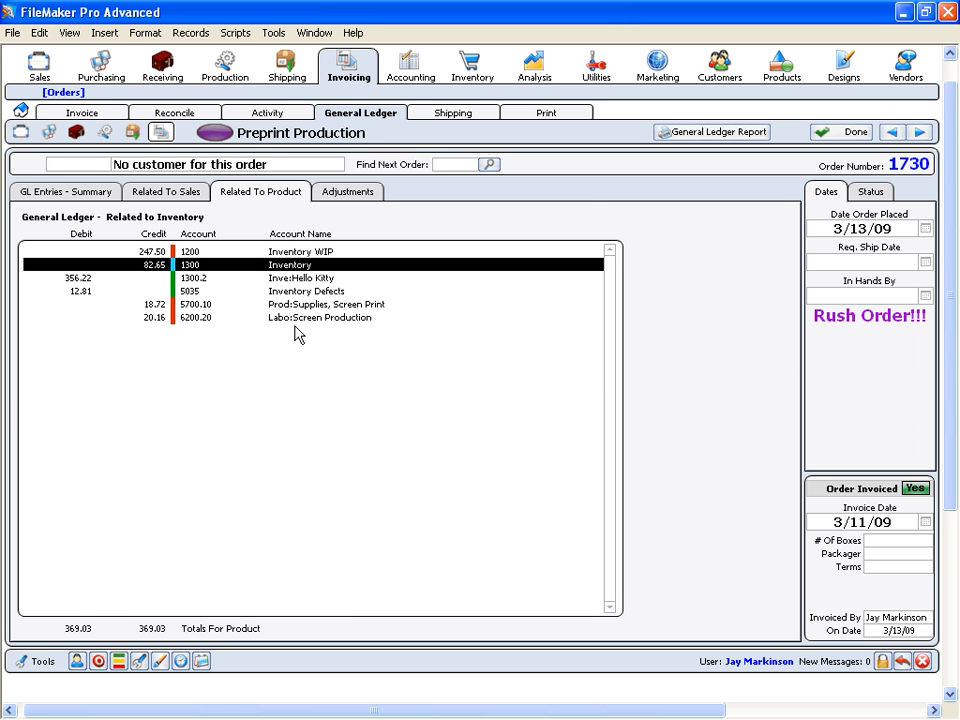
pyautogui.click(181, 292)
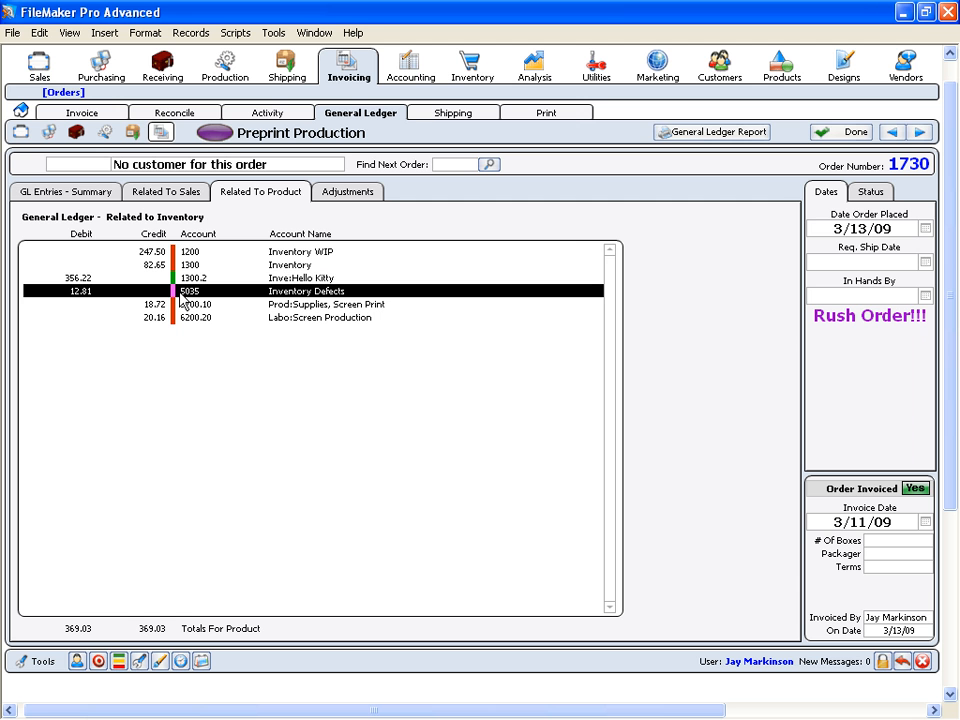
pyautogui.click(328, 305)
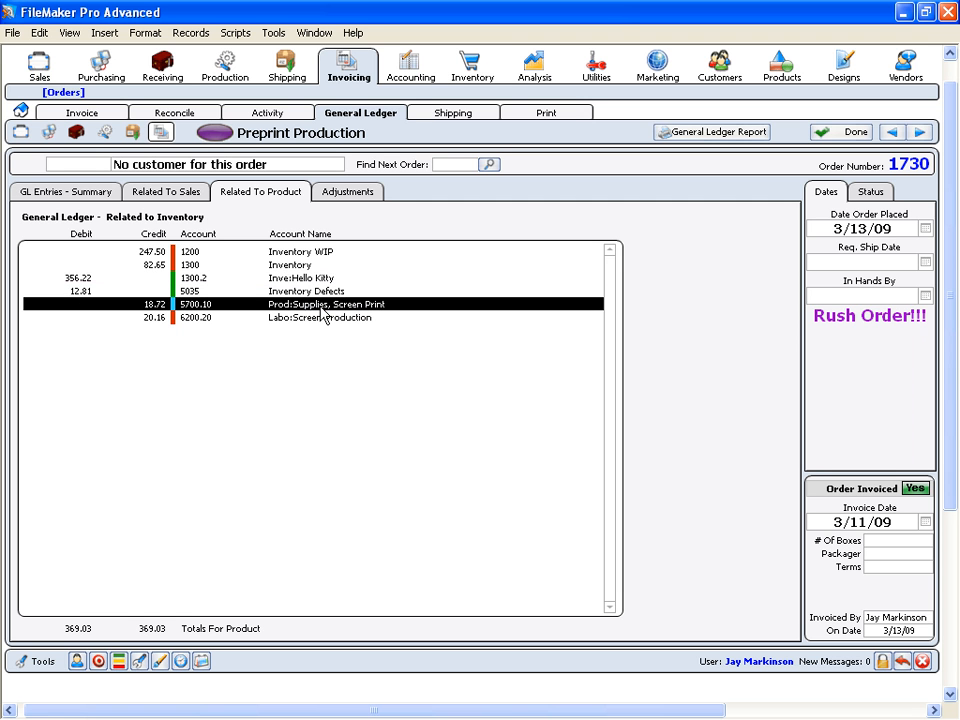
pyautogui.click(183, 320)
pyautogui.click(194, 305)
pyautogui.click(197, 316)
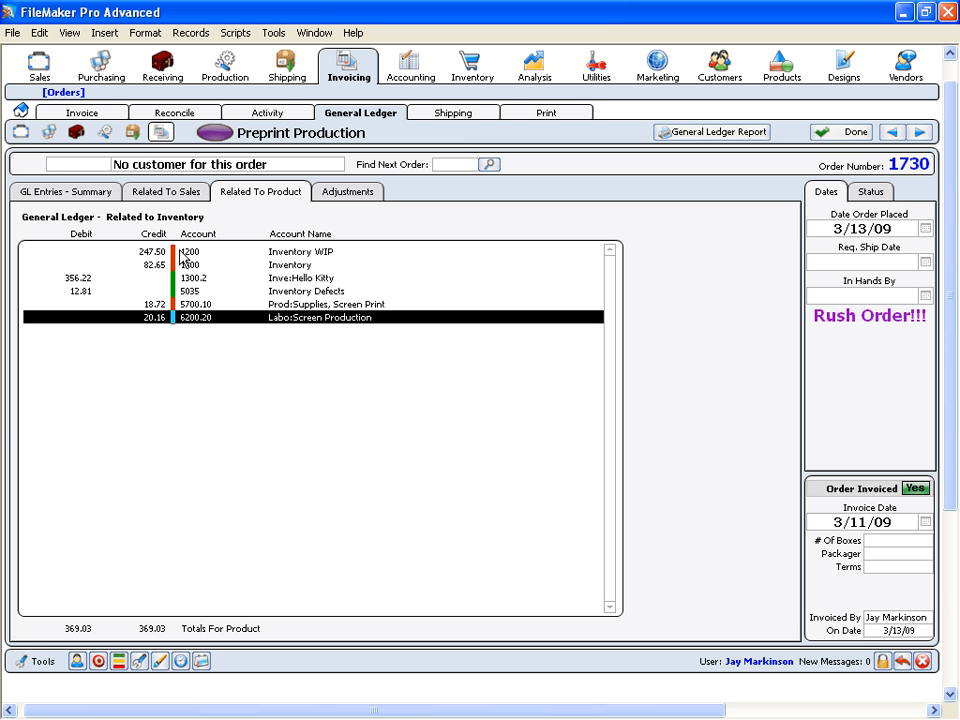
# Trace how the order's WIP, inventory, supplies and labor credits relate to the Hello Kitty inventory and defects debits.
pyautogui.click(288, 256)
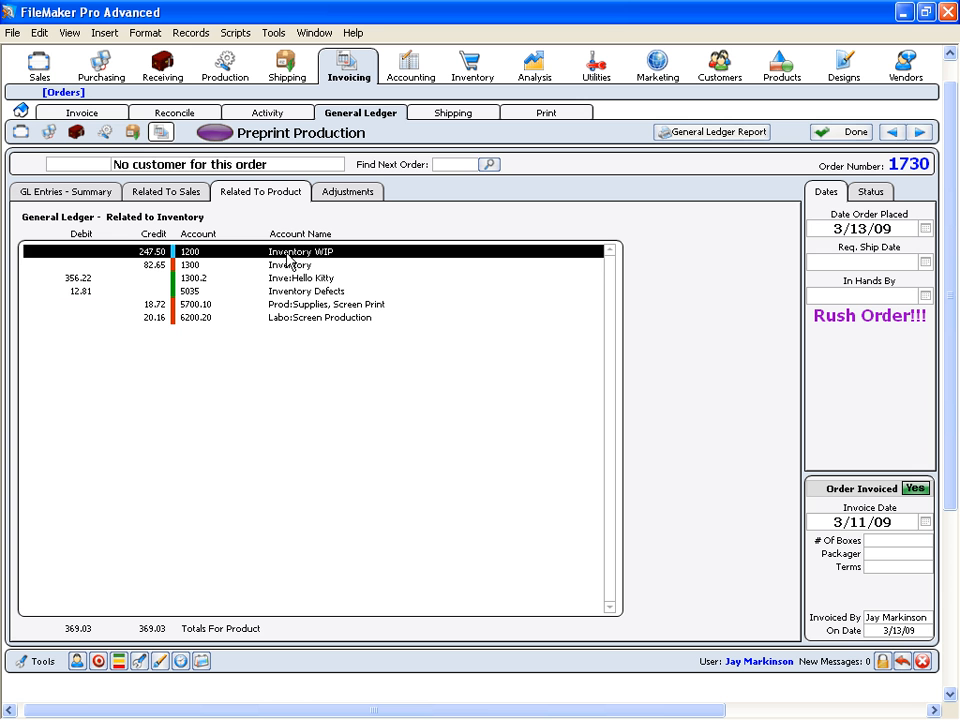
pyautogui.click(364, 232)
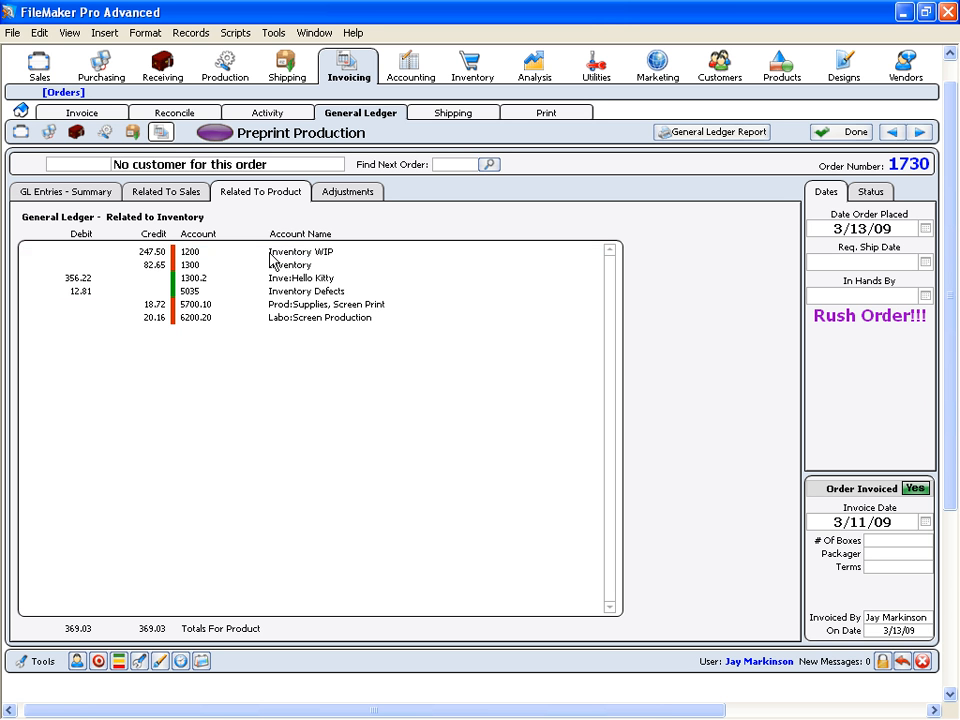
pyautogui.click(269, 253)
pyautogui.click(274, 278)
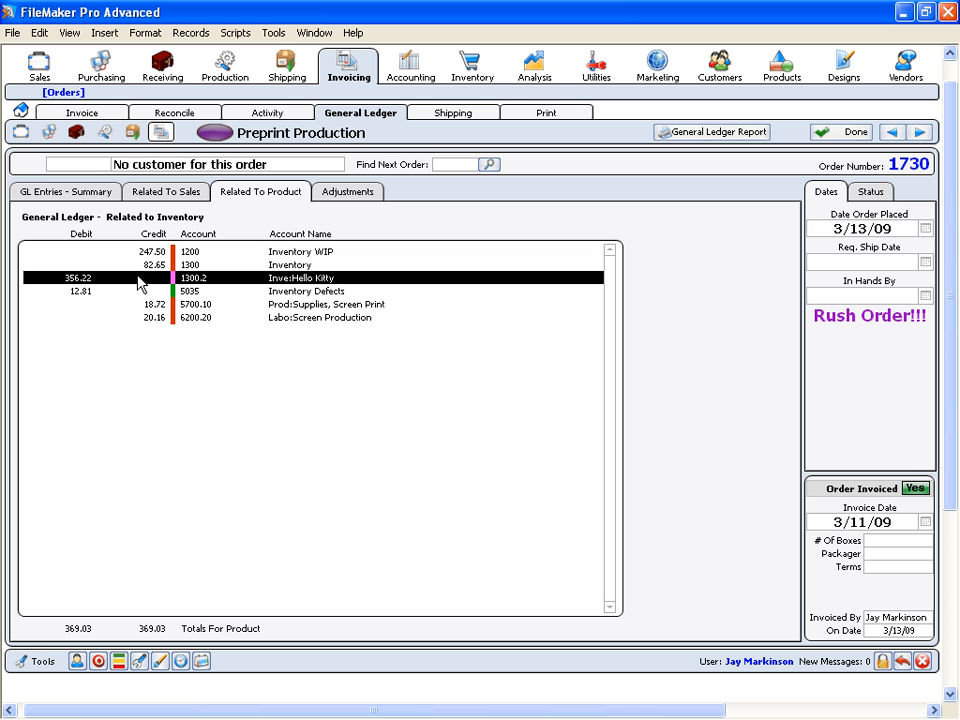
pyautogui.click(332, 304)
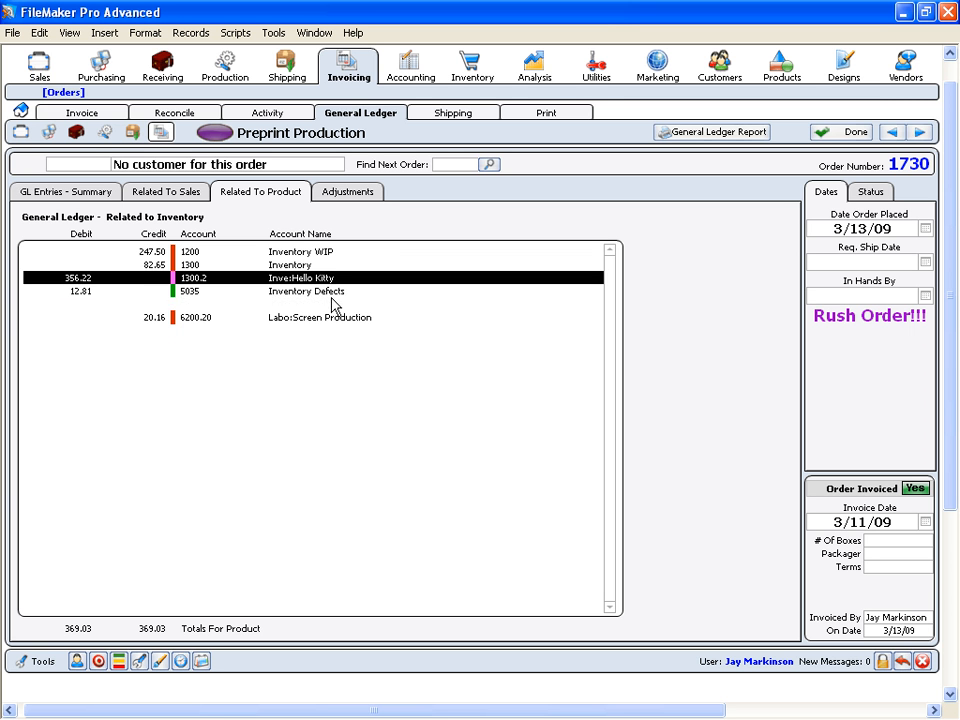
pyautogui.click(332, 318)
pyautogui.click(298, 292)
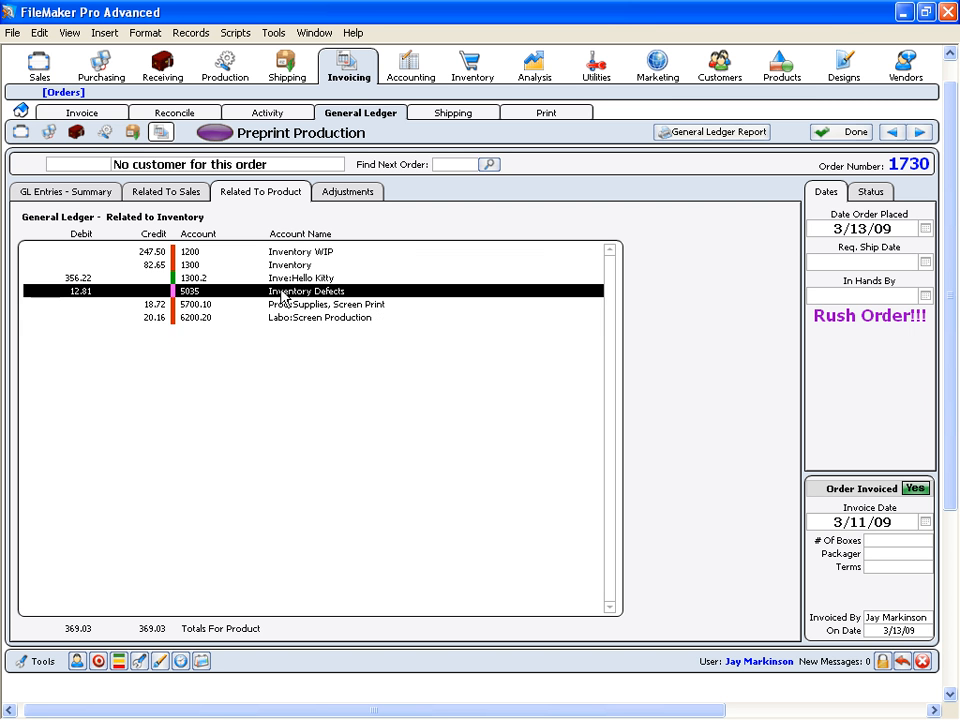
pyautogui.click(290, 304)
pyautogui.click(294, 318)
pyautogui.click(294, 304)
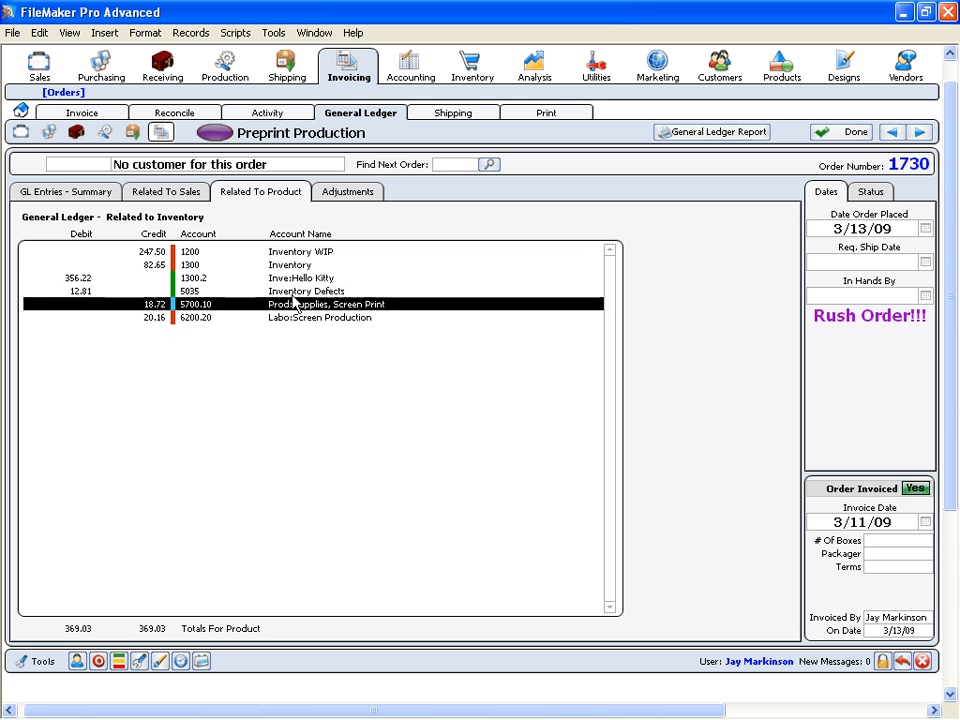
pyautogui.click(295, 291)
pyautogui.click(298, 251)
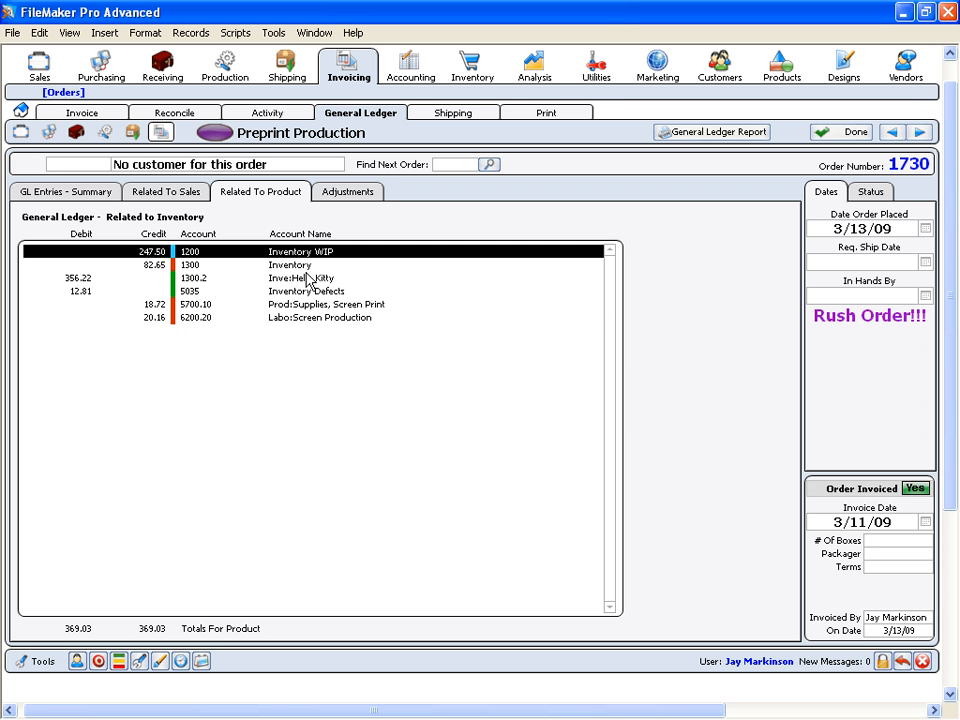
pyautogui.click(305, 318)
pyautogui.click(314, 304)
pyautogui.click(312, 278)
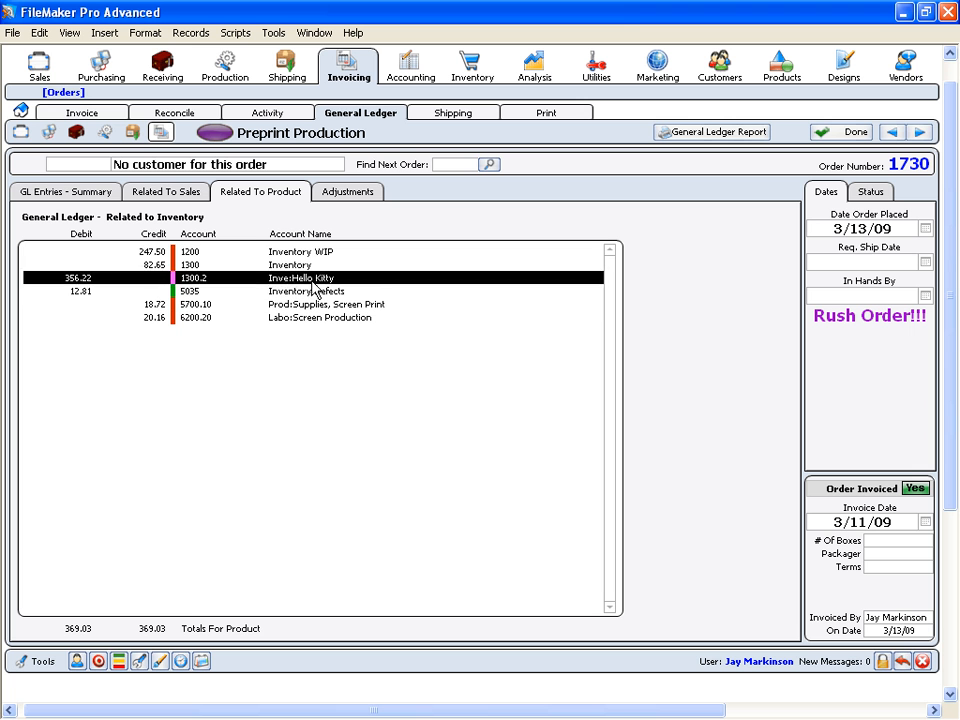
pyautogui.click(307, 266)
pyautogui.click(314, 252)
pyautogui.click(382, 236)
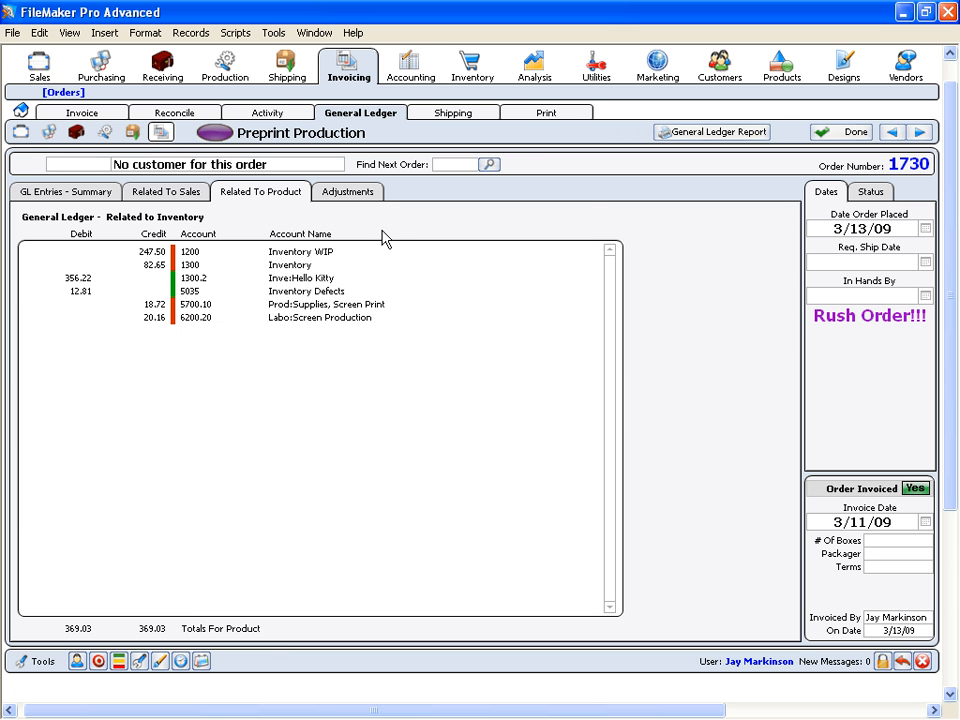